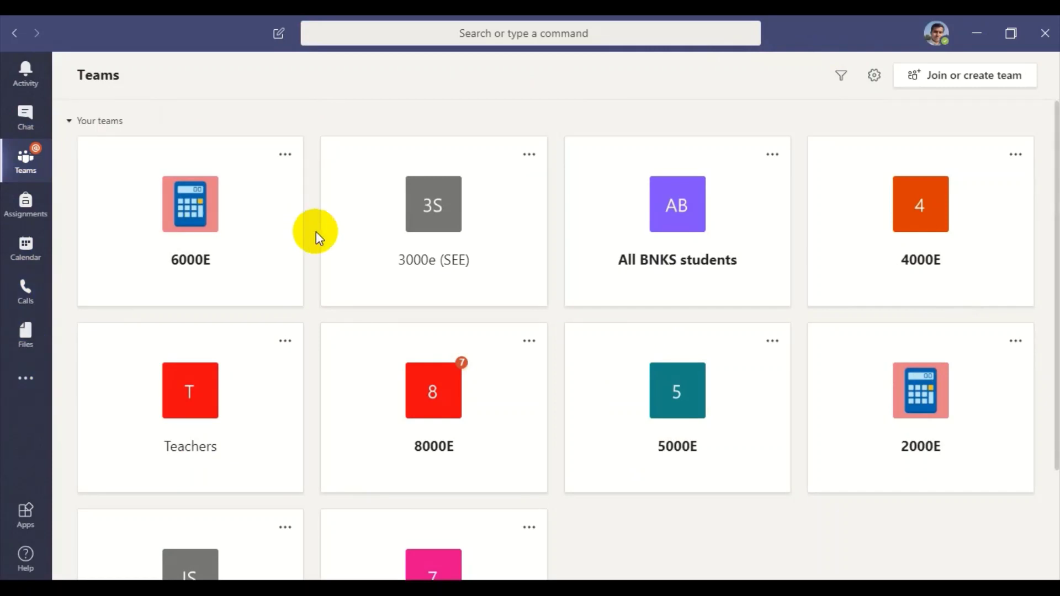
Step: Load class 5000E's assignments page and collapse its Assigned (6) section
click(25, 214)
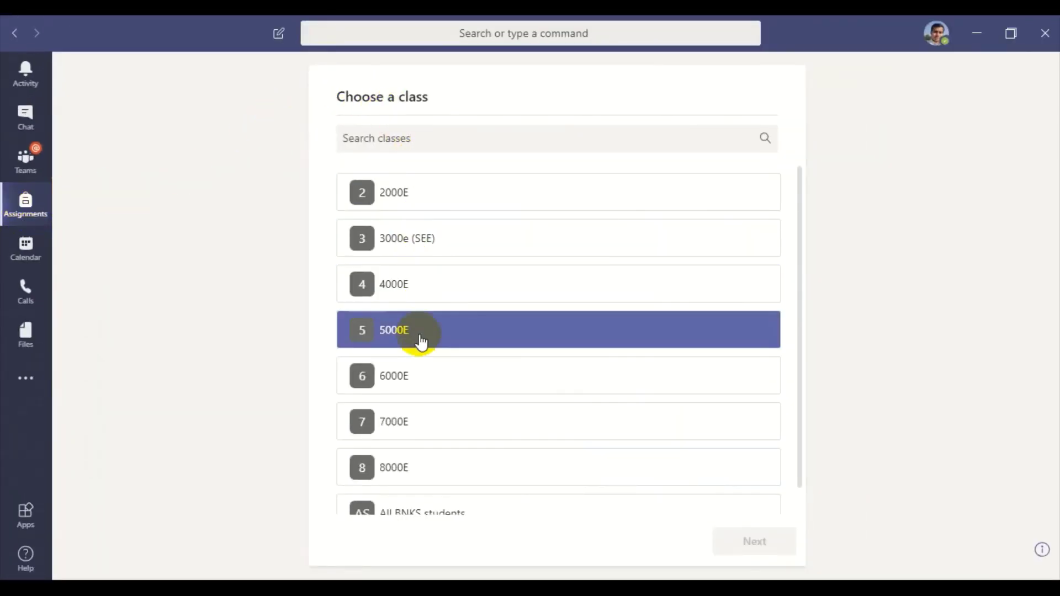
scroll(470, 415, down, 1)
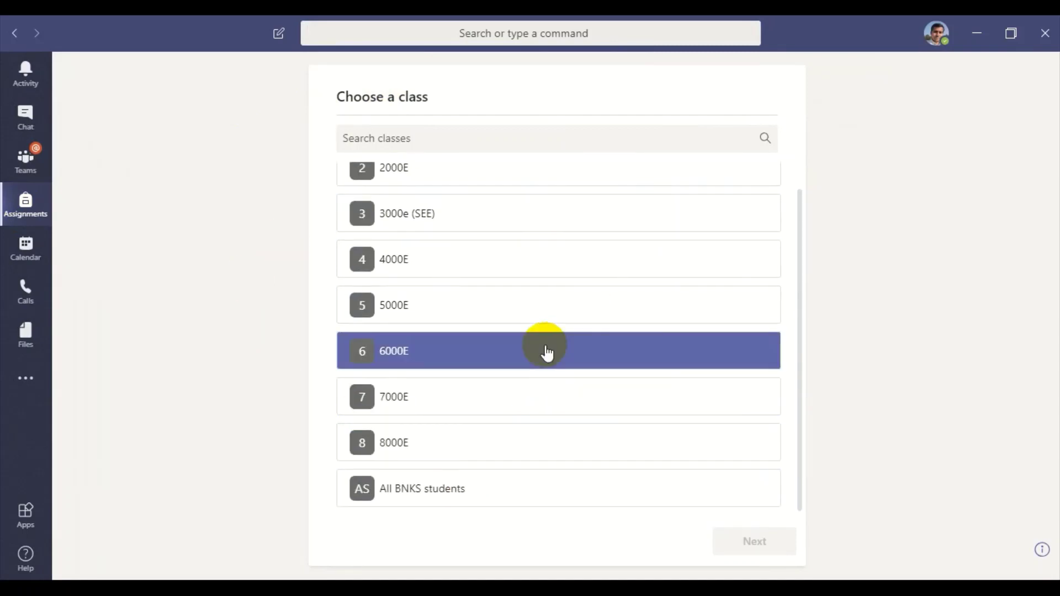
click(412, 320)
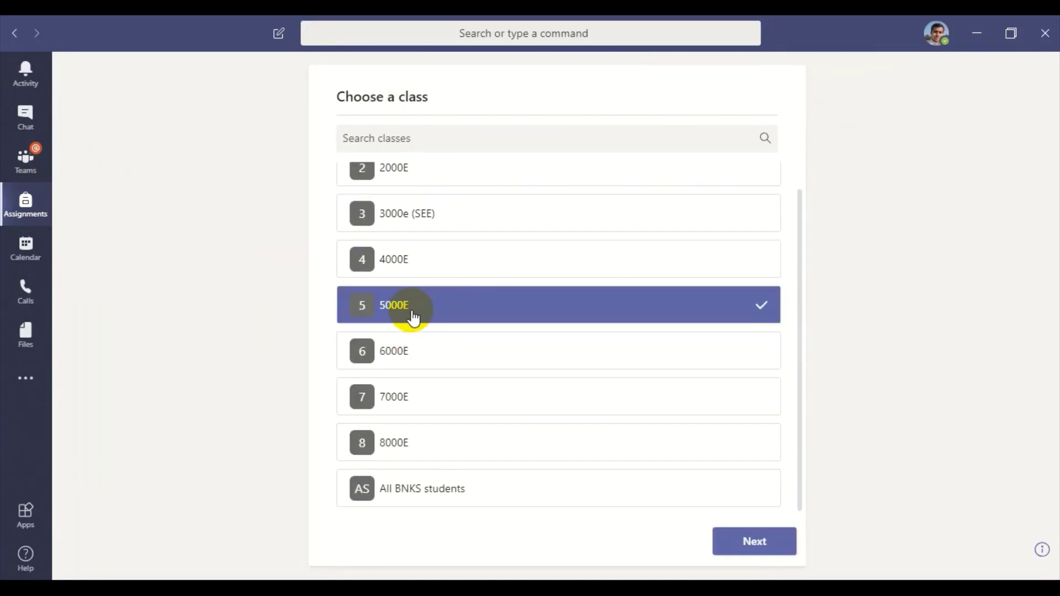
click(760, 554)
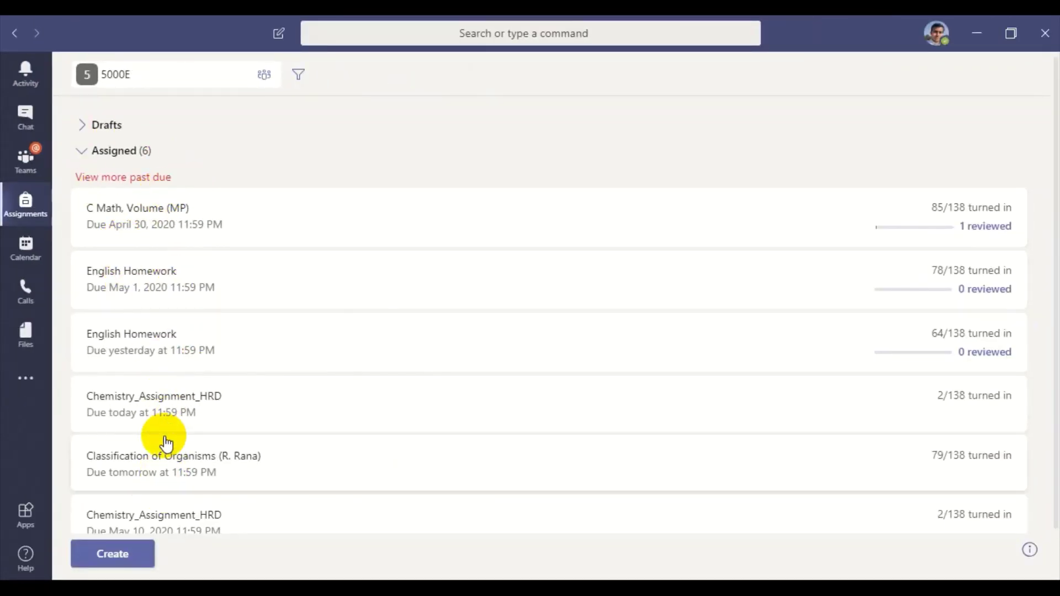
click(83, 153)
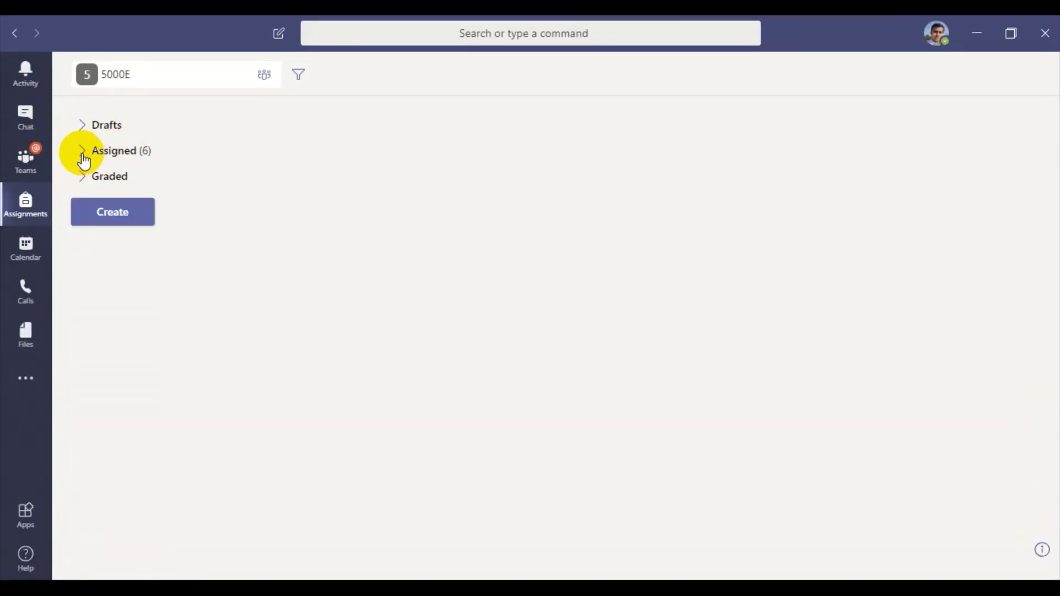
Step: Start a new Quiz from the Create menu with a brand-new form in Microsoft Forms
click(115, 218)
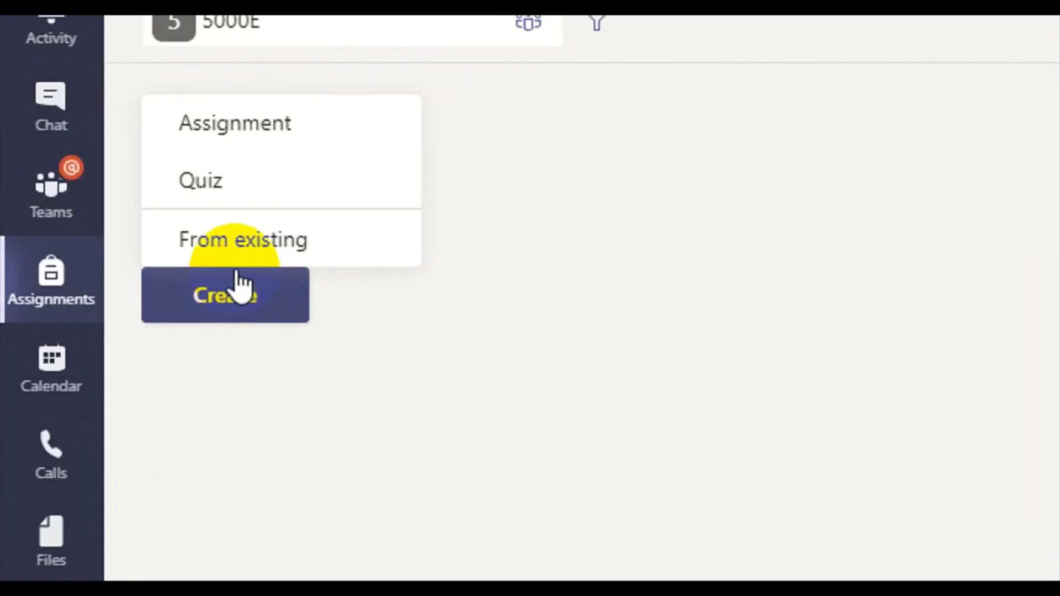
click(205, 188)
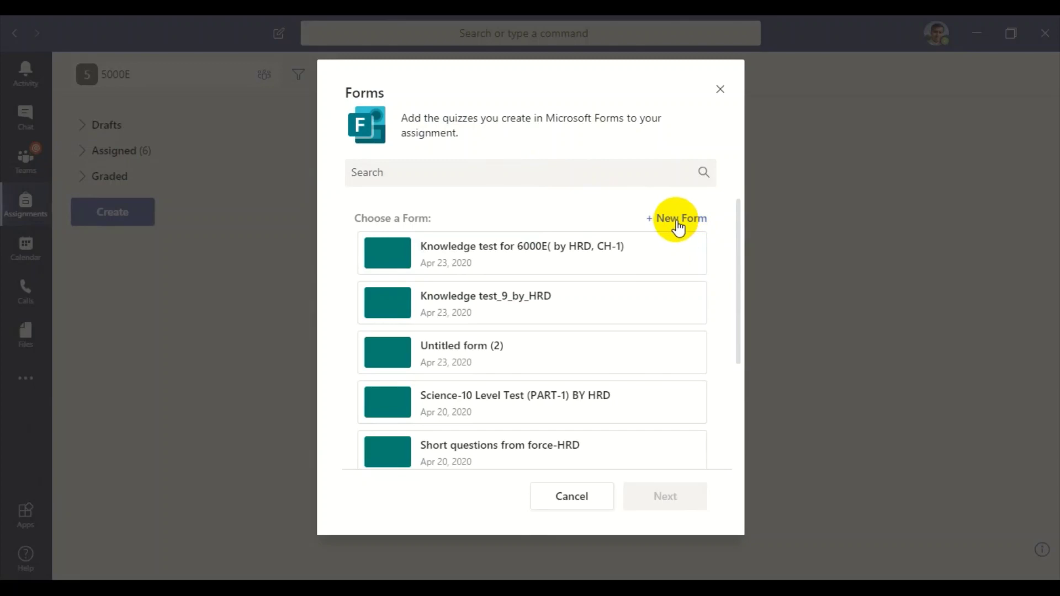
click(677, 221)
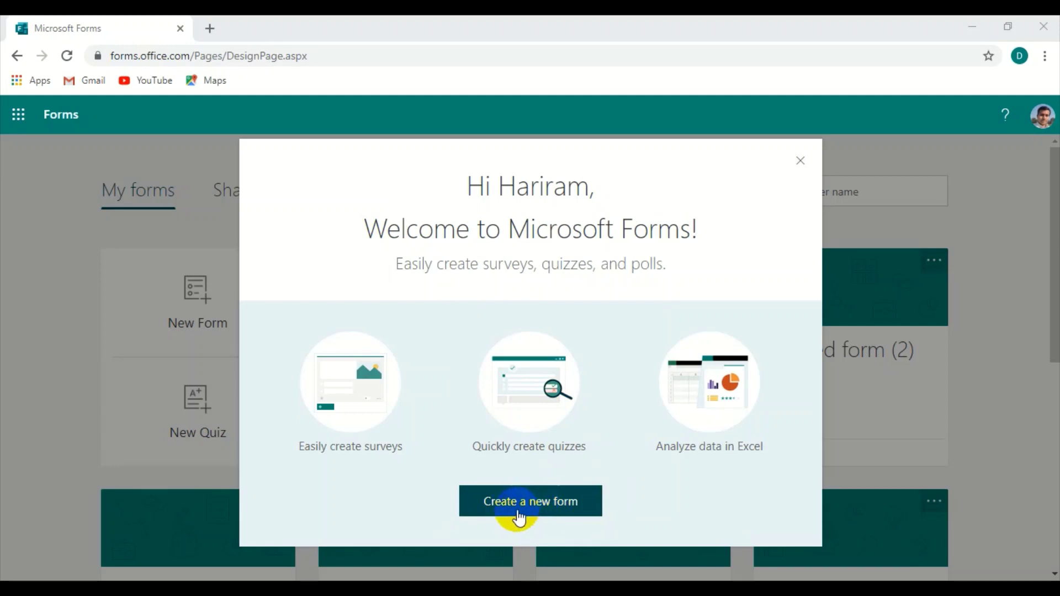
Step: Create a blank form titled Quiz_Measurement_HRD and show the question types to add
click(533, 517)
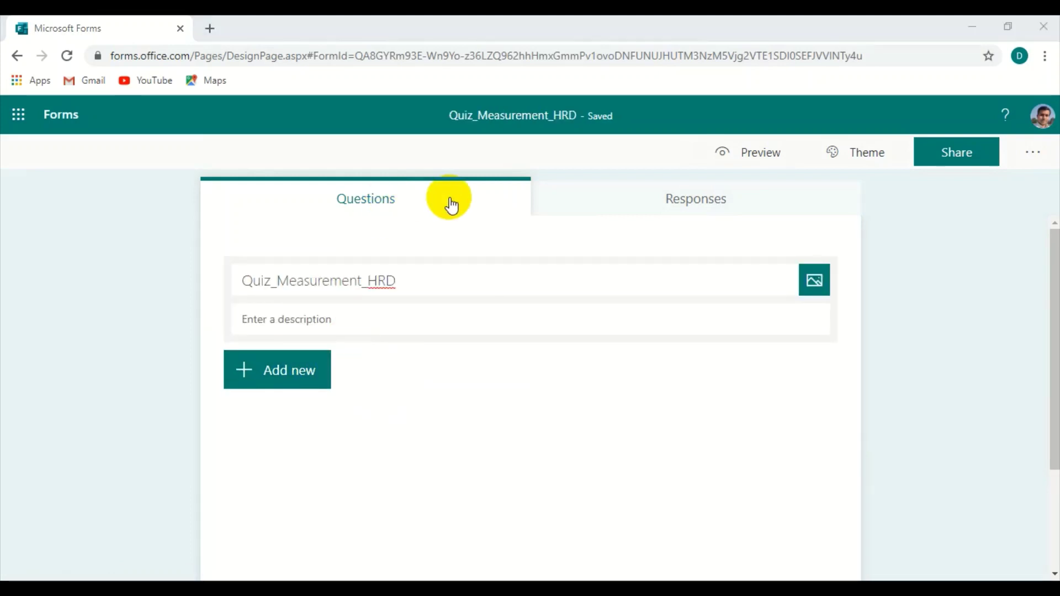
click(419, 287)
double_click(418, 286)
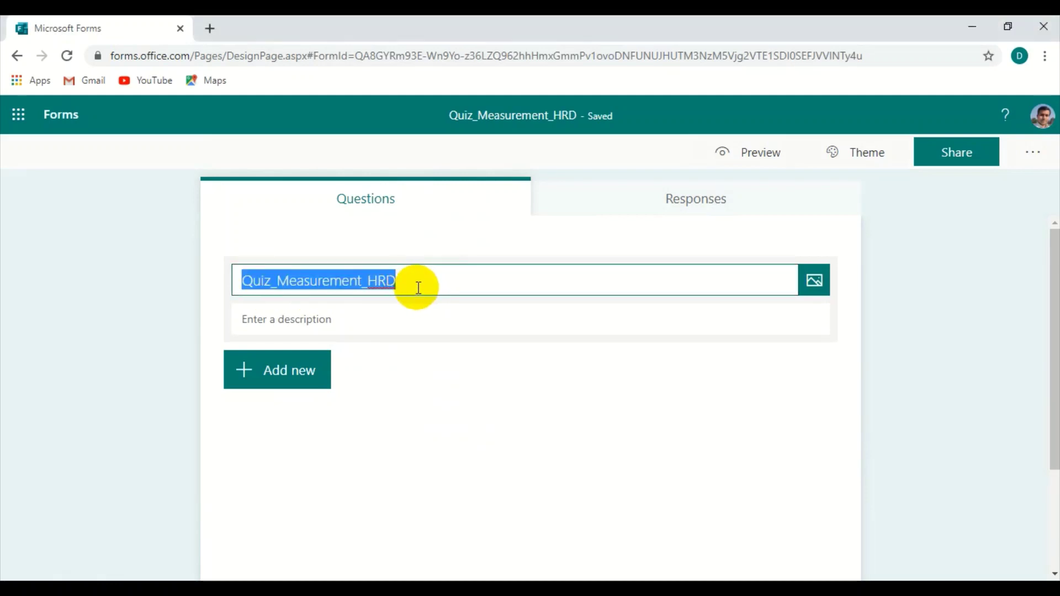
click(423, 285)
click(341, 317)
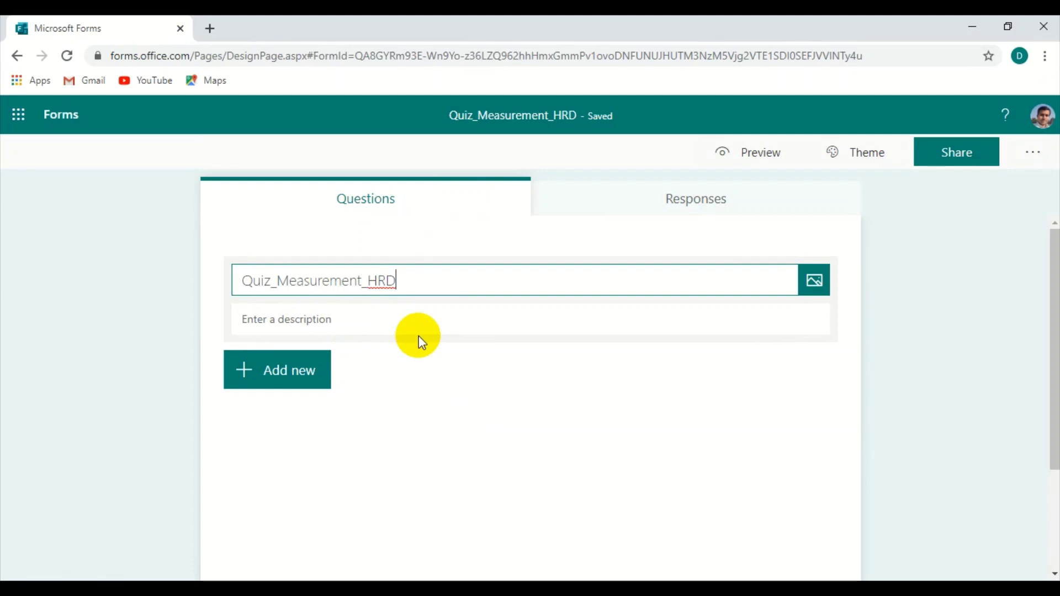
click(299, 369)
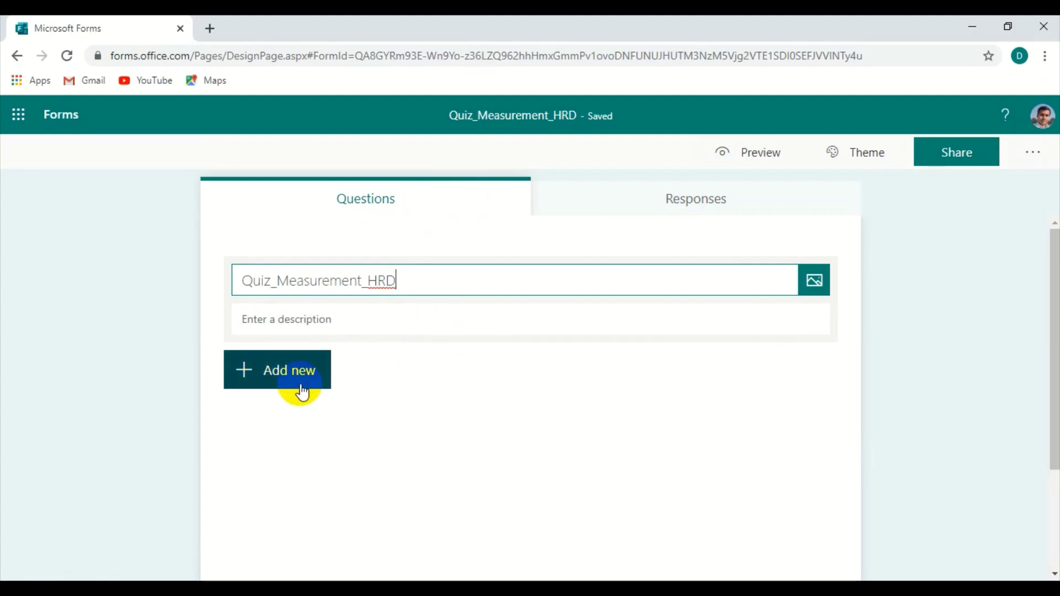
click(286, 381)
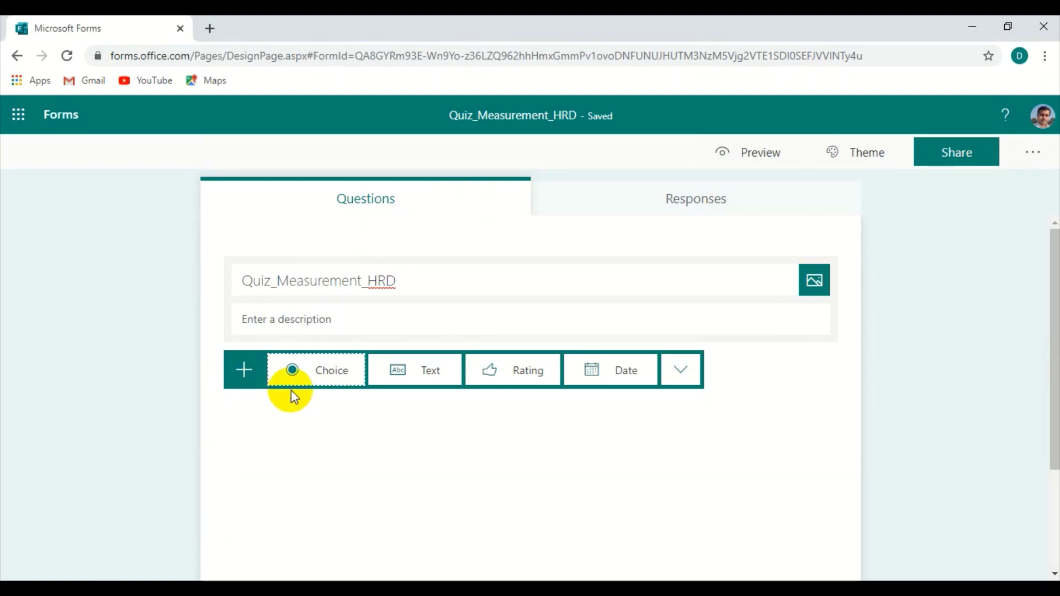
Step: Add choice question 1 'What is the SI unit of electric current?' with Coulomb, Ampere, Volt
click(327, 381)
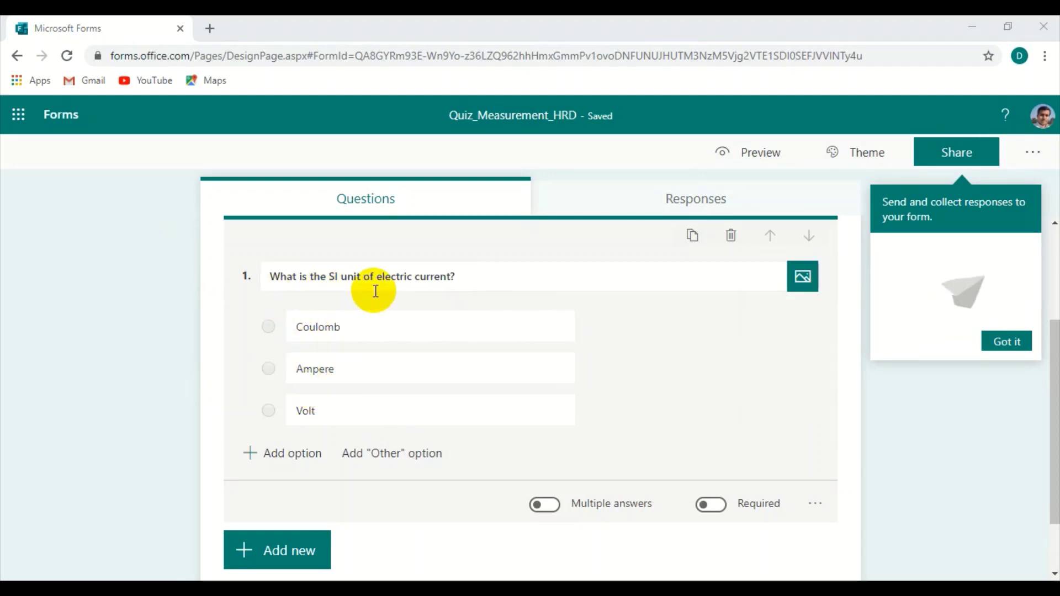
click(276, 463)
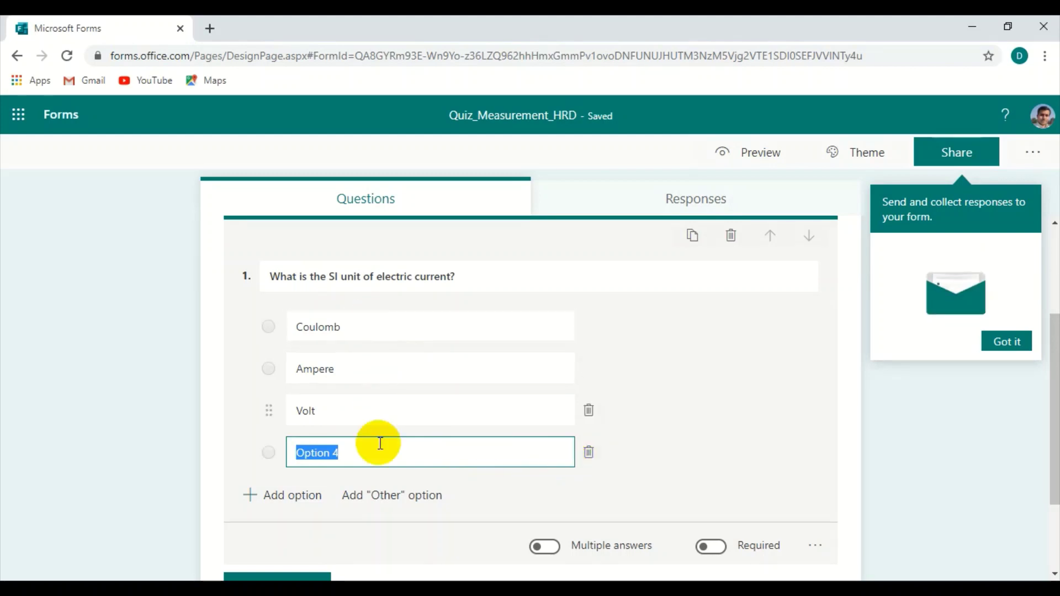
click(587, 456)
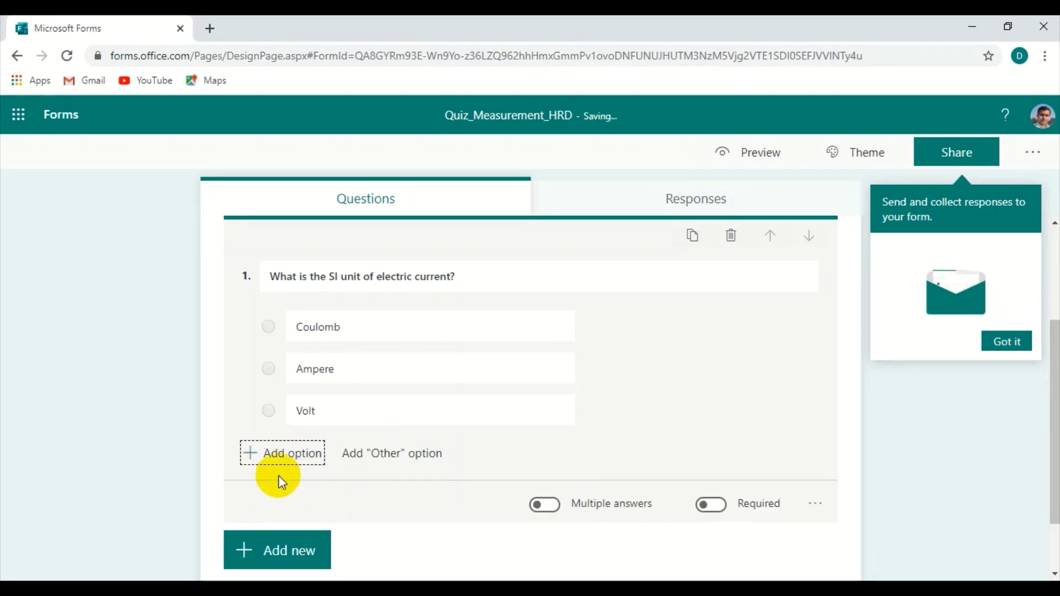
scroll(479, 459, down, 2)
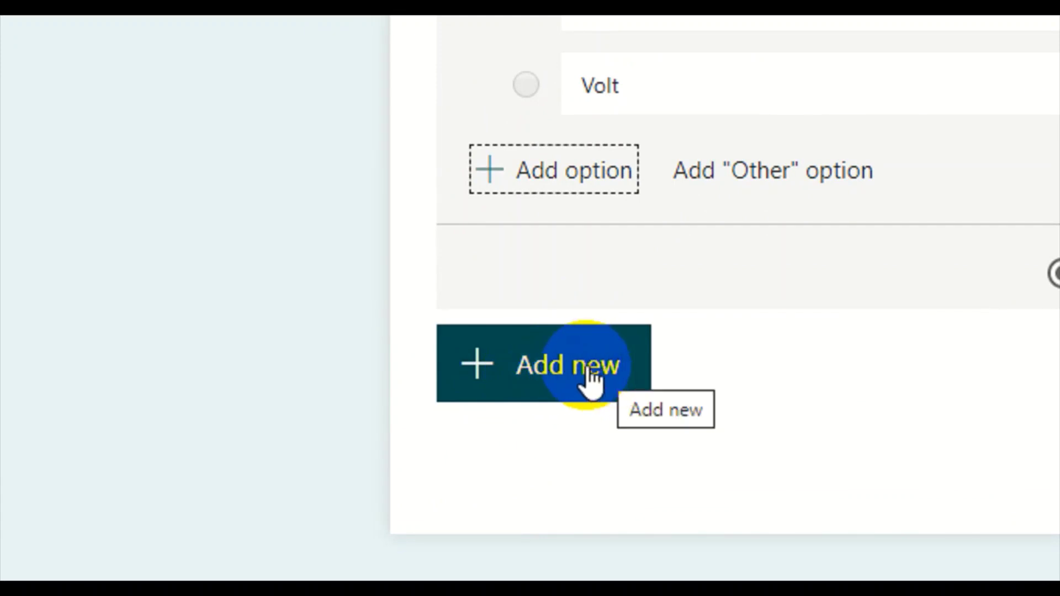
click(606, 368)
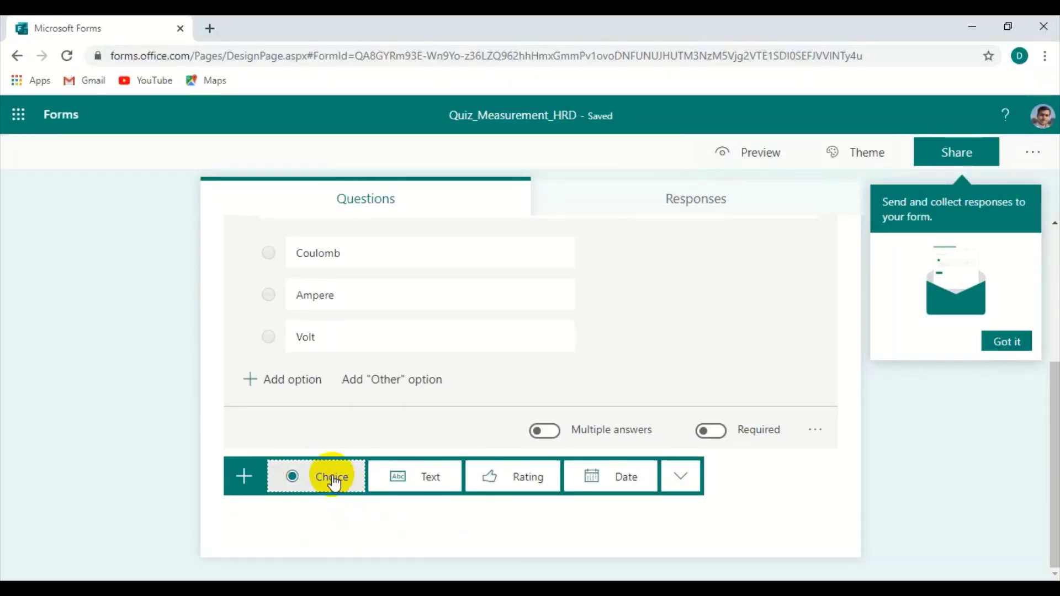
Step: Add choice questions 2–5, ending with which is not an SI unit: gram, Newton, Second
click(333, 480)
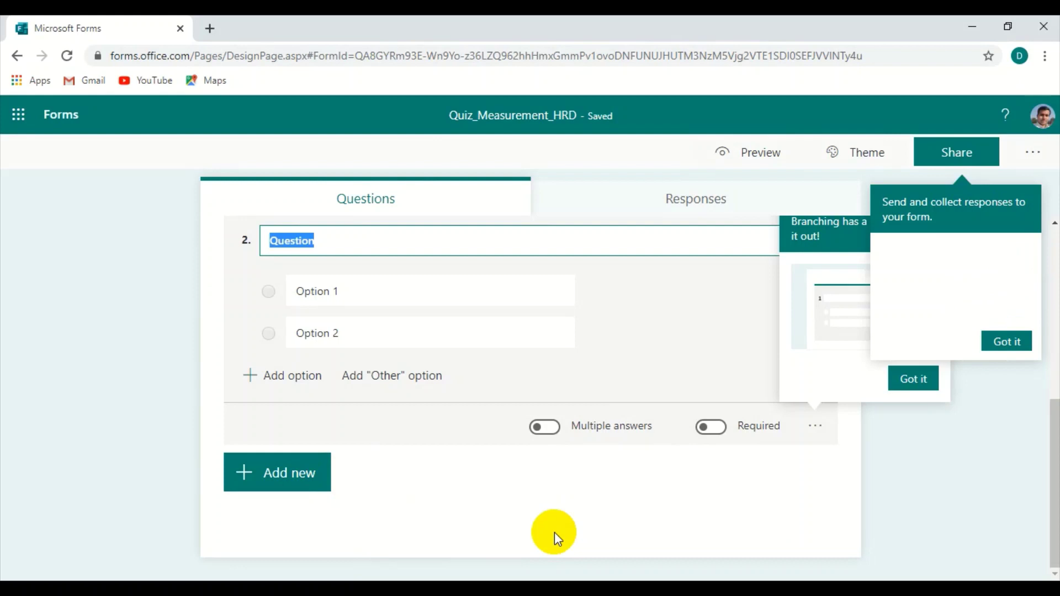
scroll(554, 532, up, 10)
scroll(442, 380, down, 3)
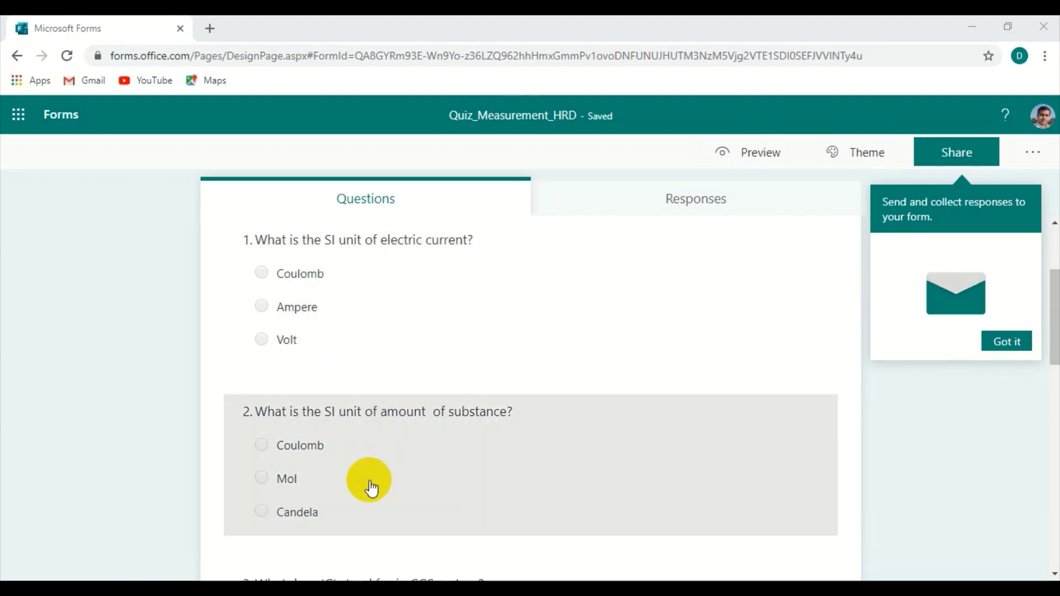
scroll(363, 458, down, 3)
scroll(368, 467, down, 4)
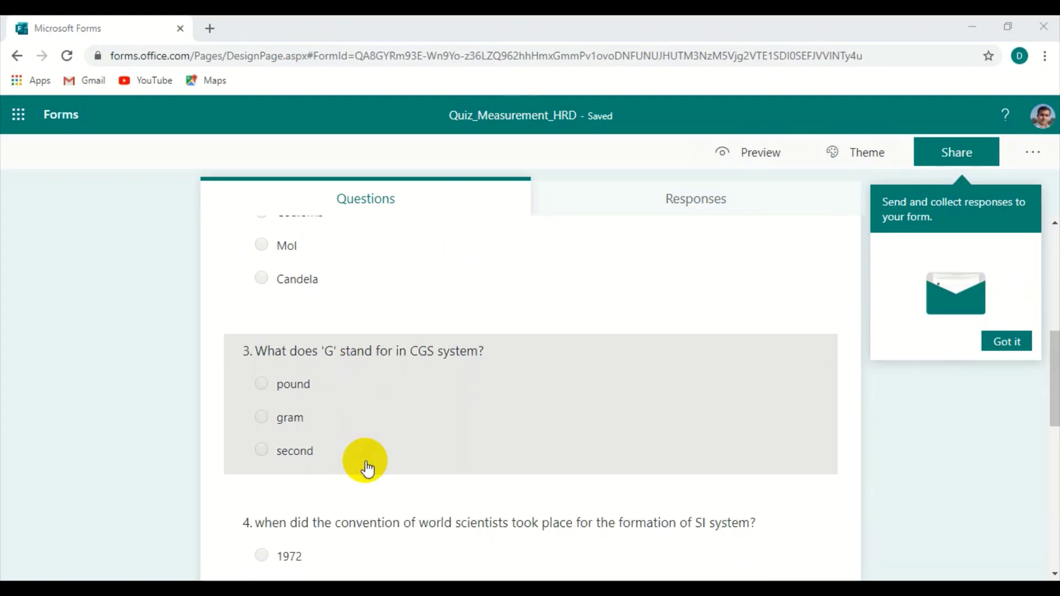
scroll(370, 472, down, 5)
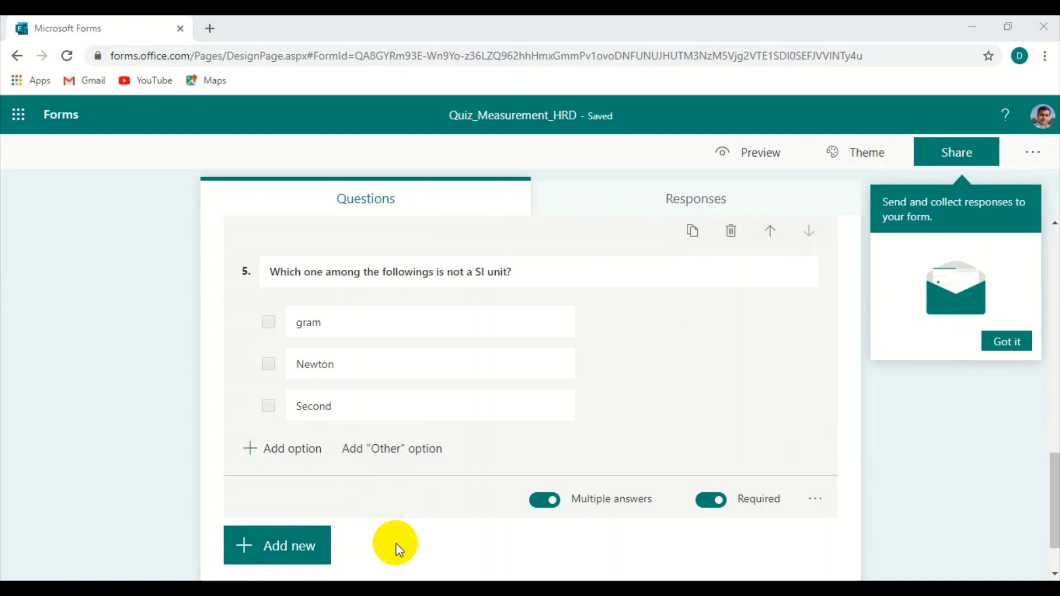
Step: Adjust question 5's single-answer and Required settings
click(541, 504)
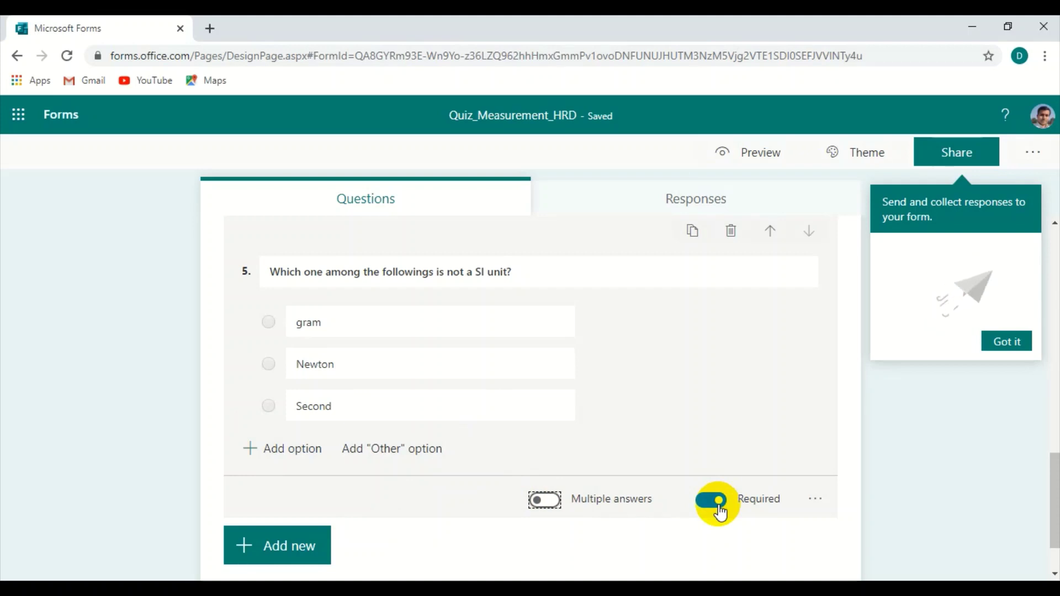
click(713, 500)
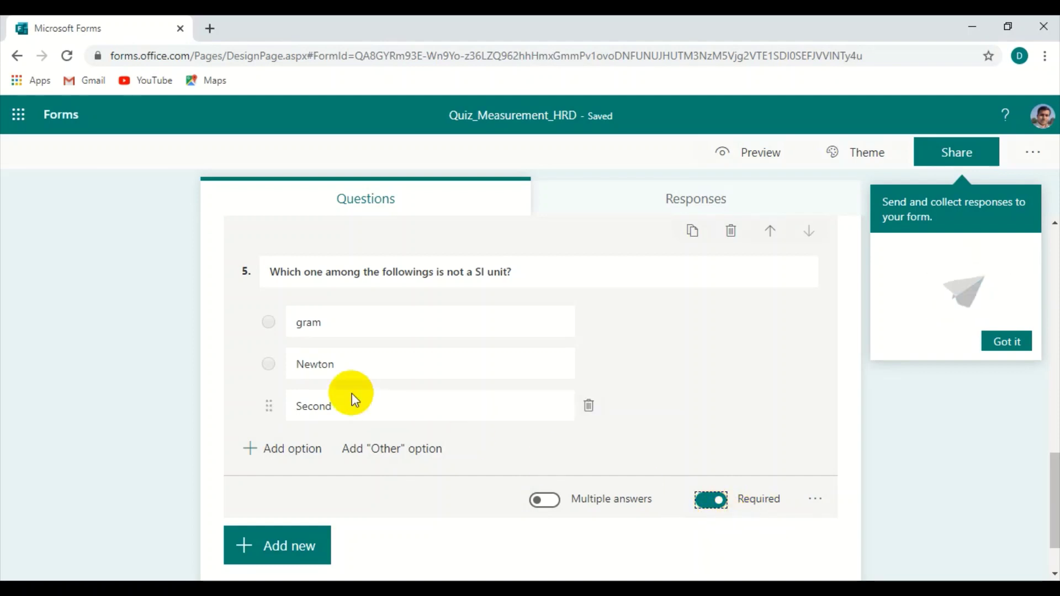
click(457, 315)
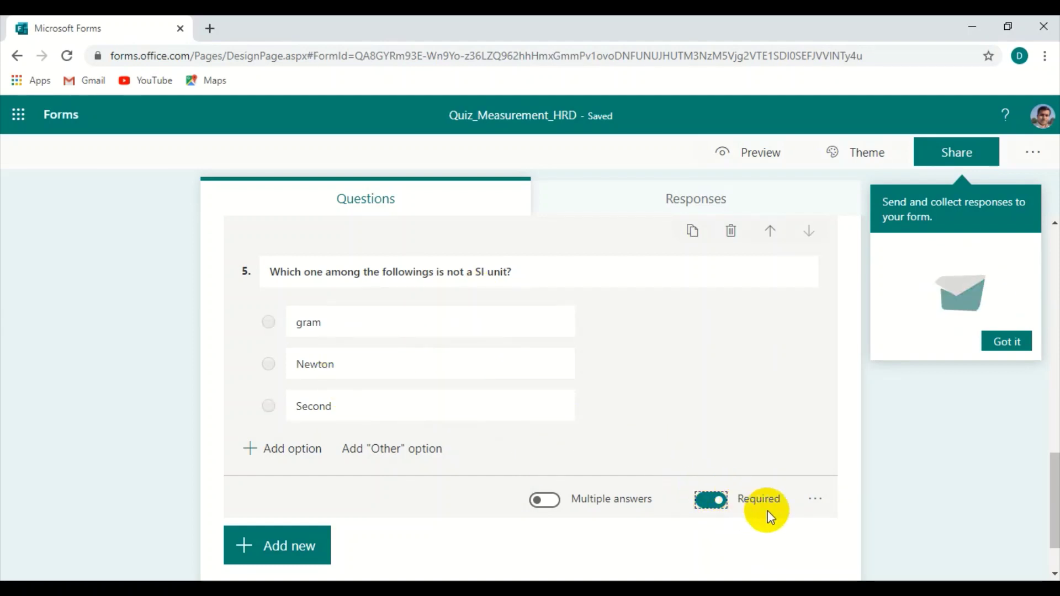
click(501, 403)
scroll(502, 402, up, 15)
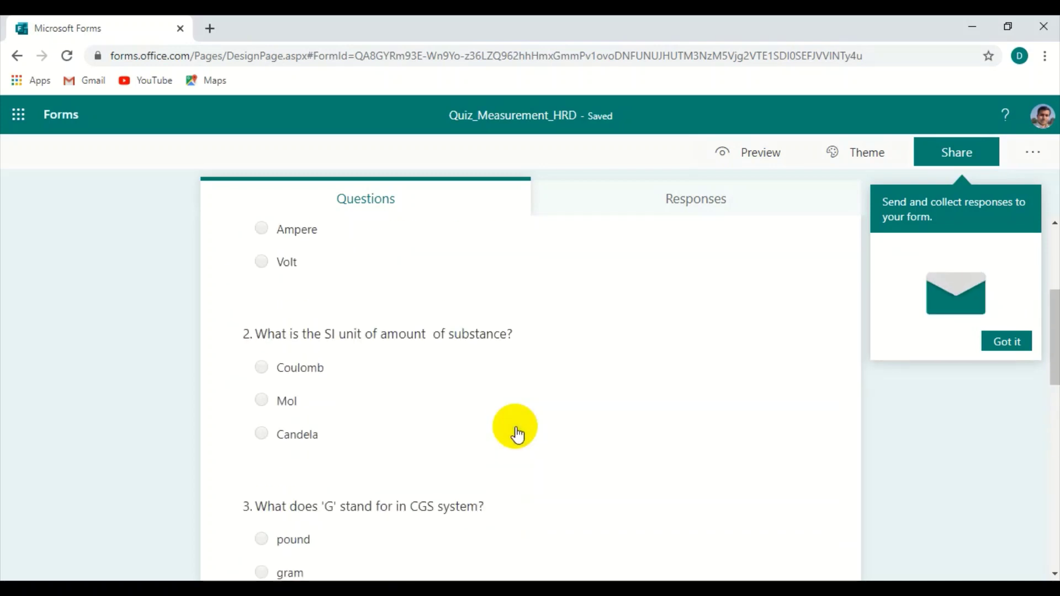
scroll(512, 447, down, 4)
scroll(504, 438, up, 3)
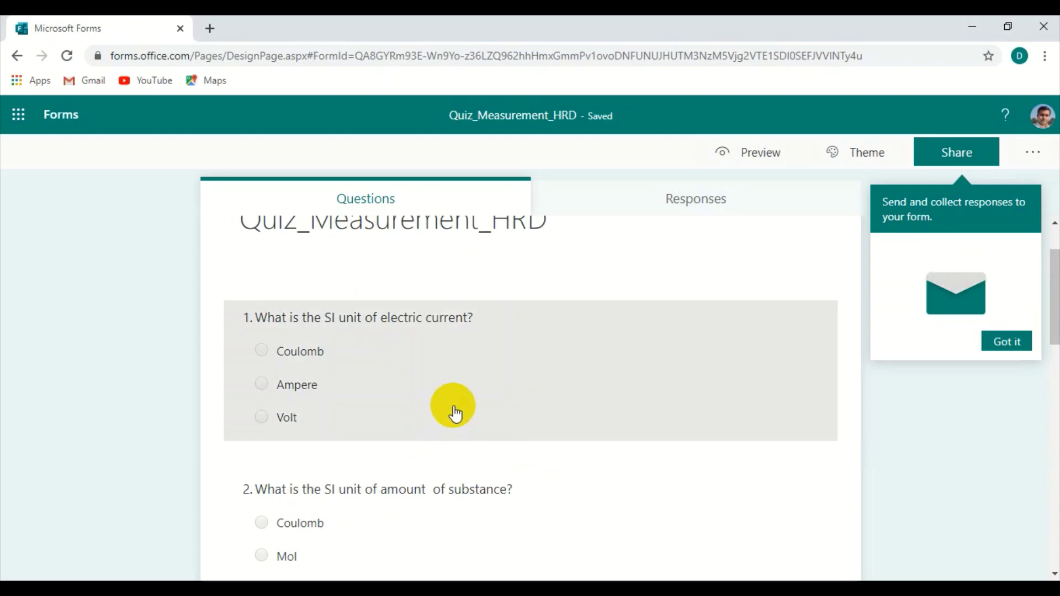
Step: Make questions 1, 2 and 3 required
click(475, 411)
click(711, 517)
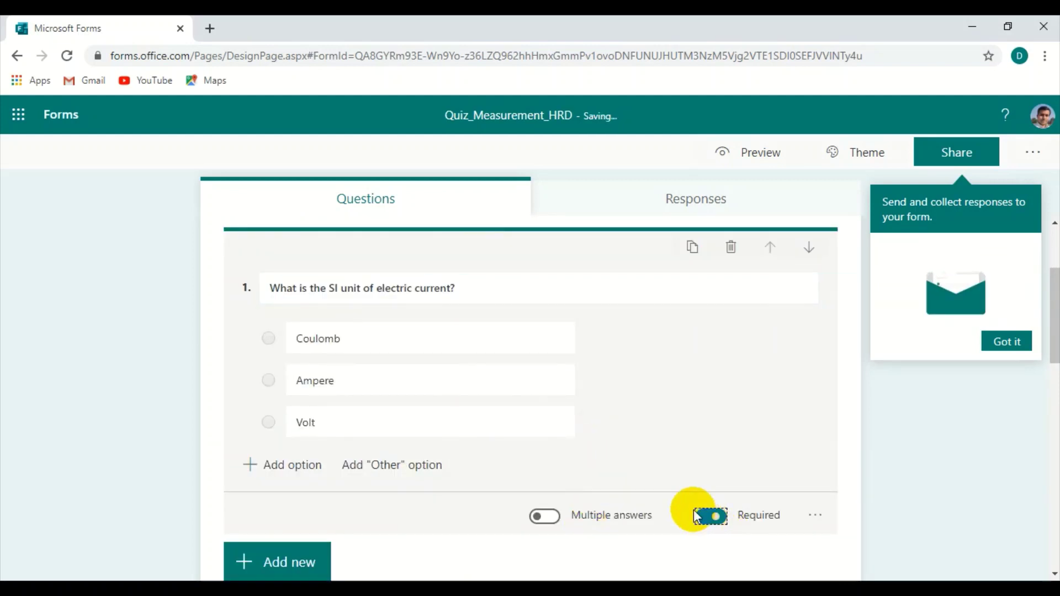
scroll(657, 454, down, 3)
scroll(669, 454, down, 4)
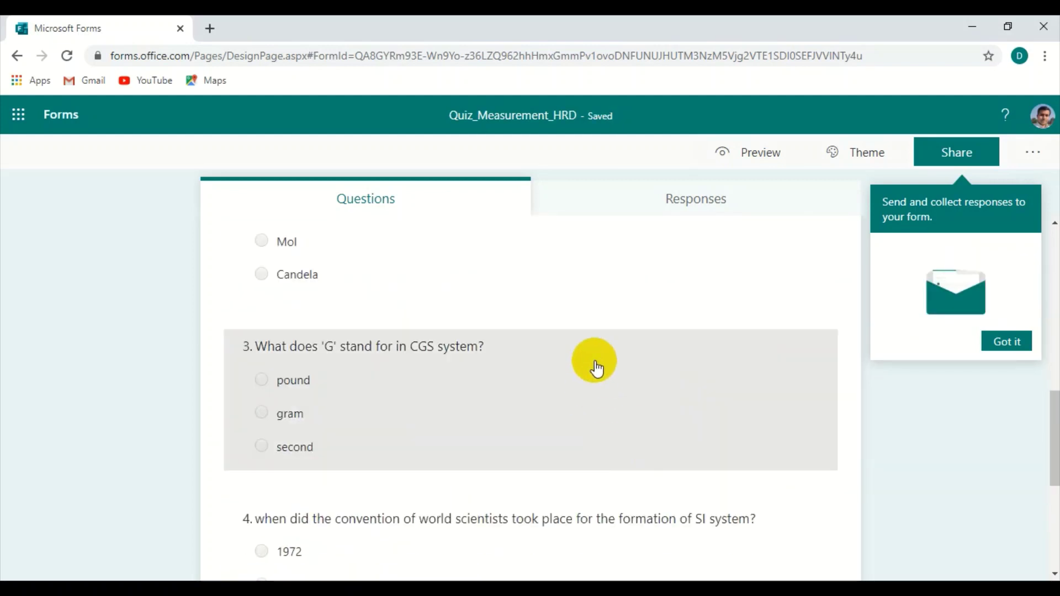
click(651, 267)
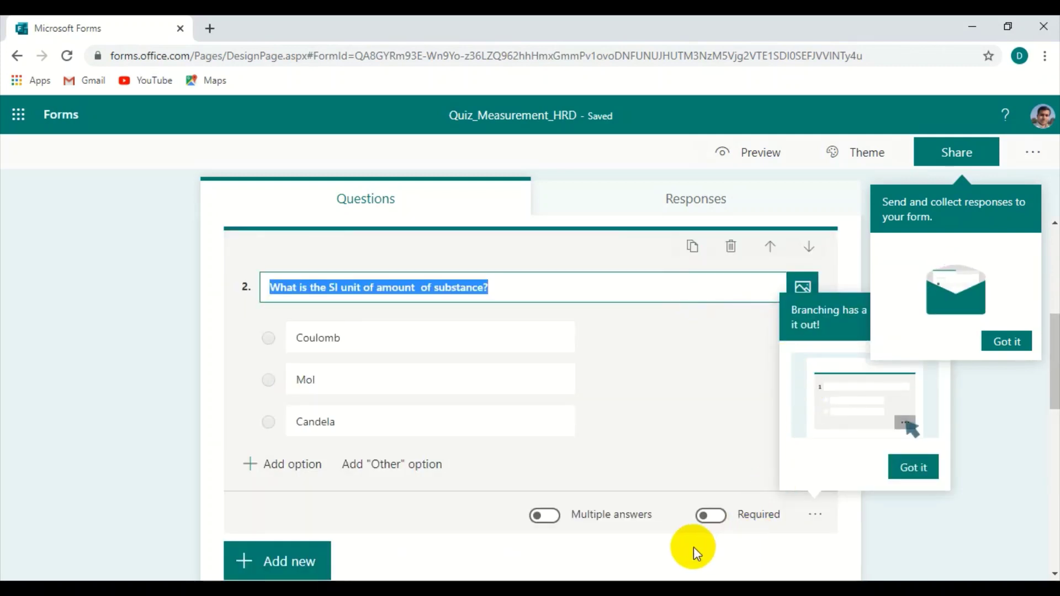
click(713, 517)
scroll(587, 438, down, 5)
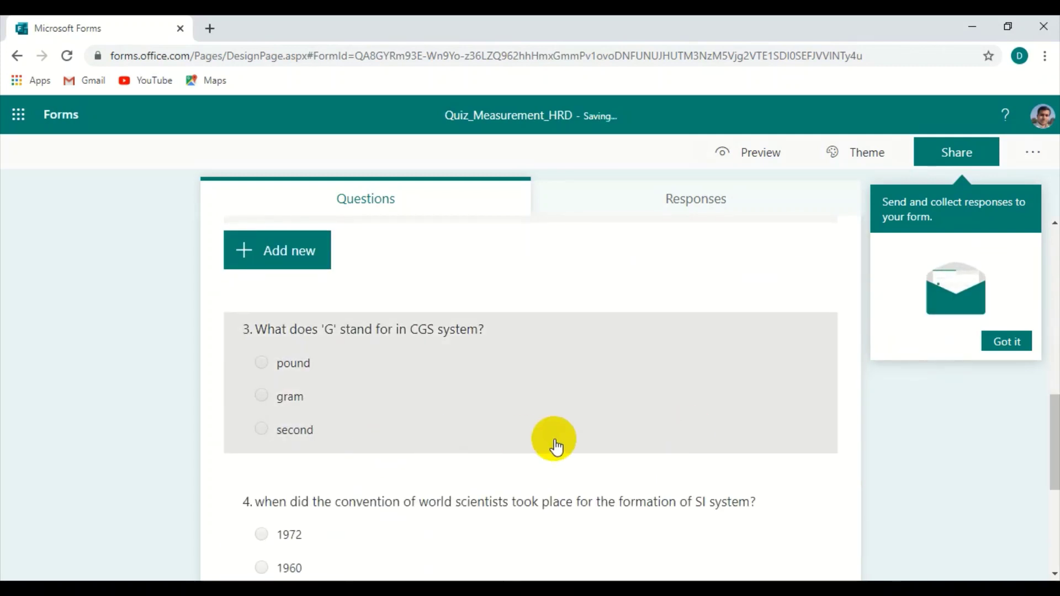
click(612, 452)
click(711, 518)
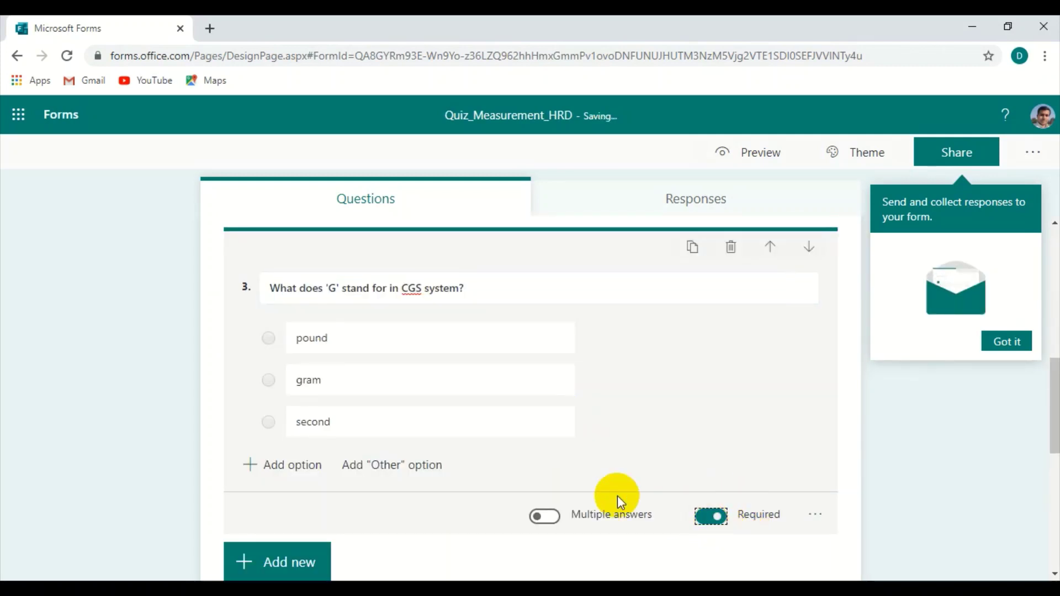
Step: Make questions 4 and 5 required
scroll(610, 475, down, 5)
click(655, 438)
click(712, 517)
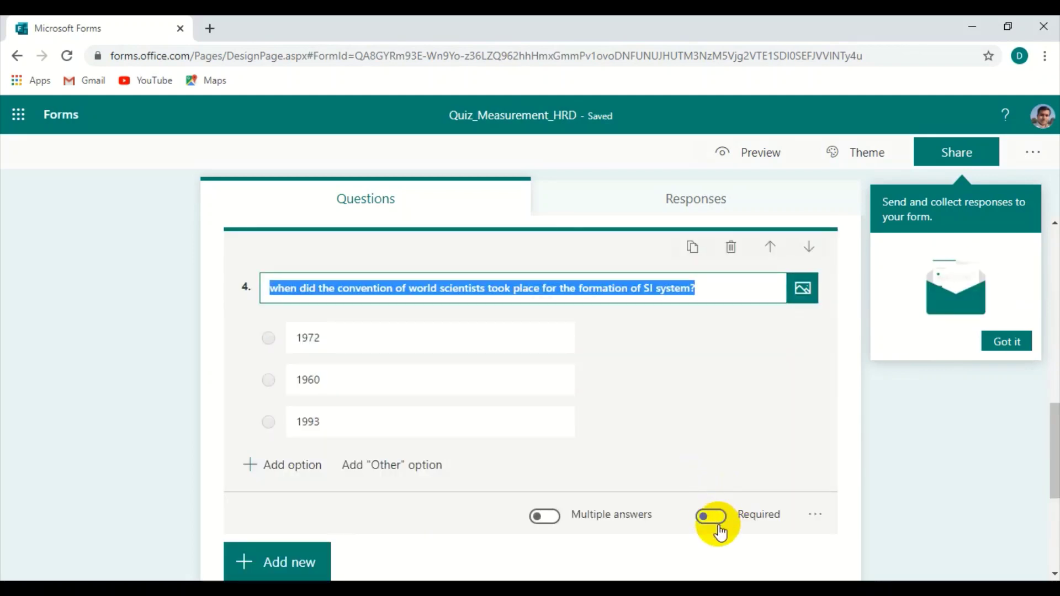
scroll(648, 474, down, 5)
click(628, 467)
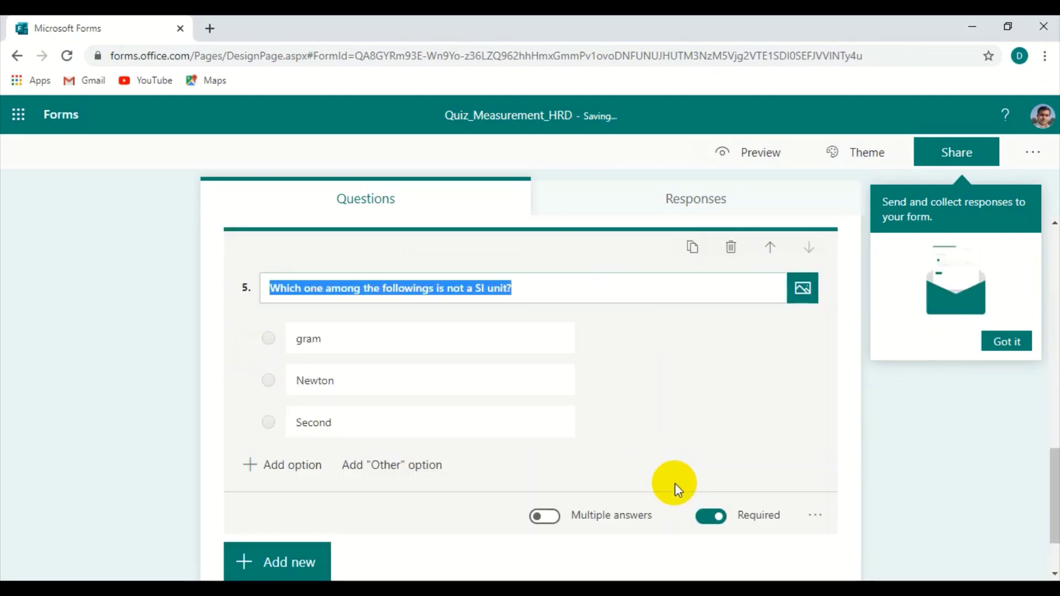
scroll(712, 497, down, 2)
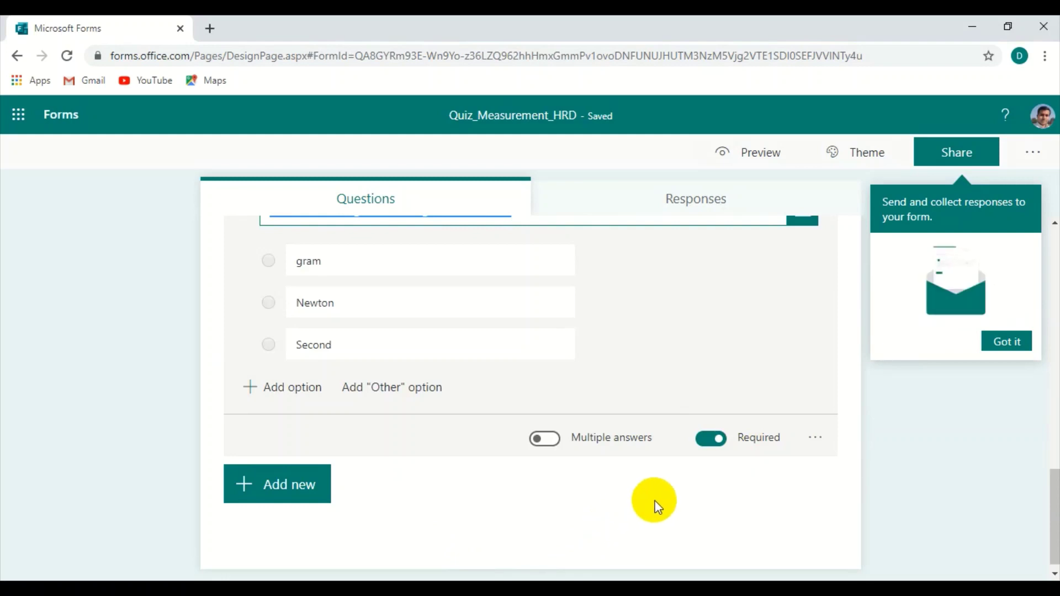
click(678, 508)
scroll(674, 554, up, 15)
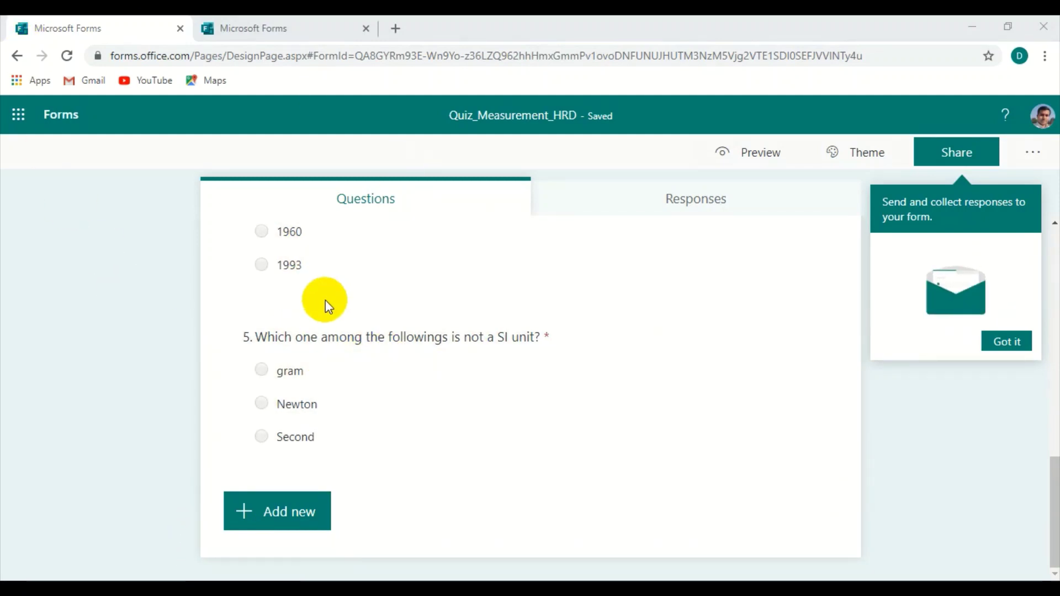
Step: Switch to the Knowledge test_9_by_HRD quiz and look over its questions
click(246, 23)
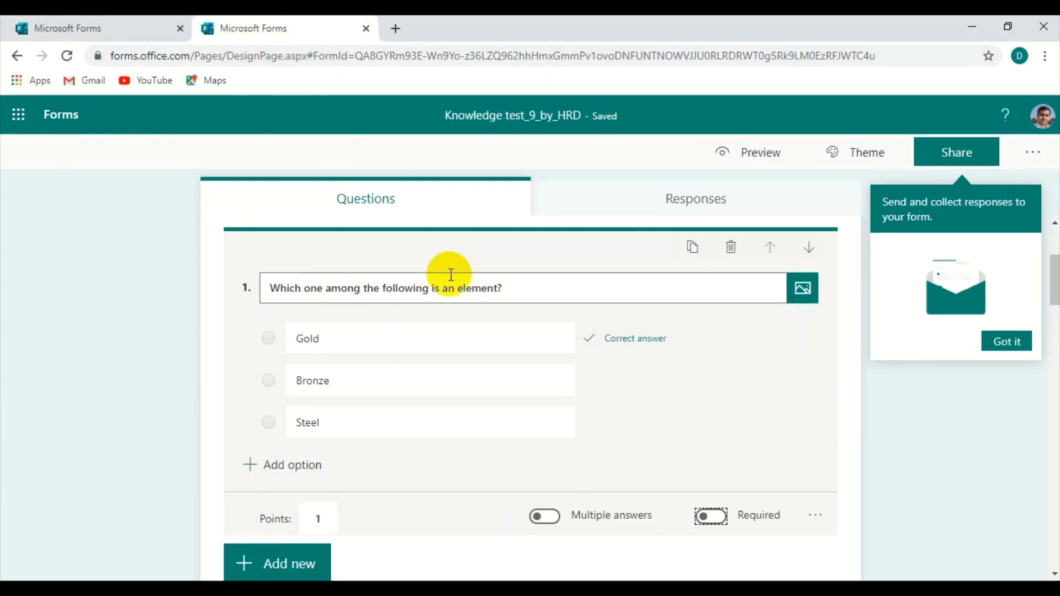
scroll(396, 304, up, 3)
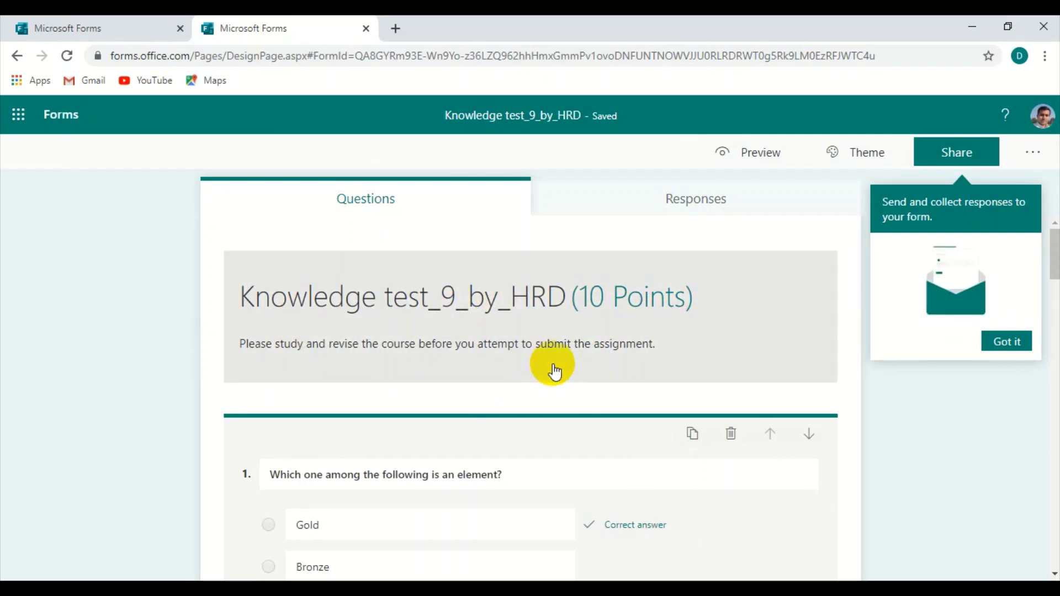
scroll(552, 370, down, 4)
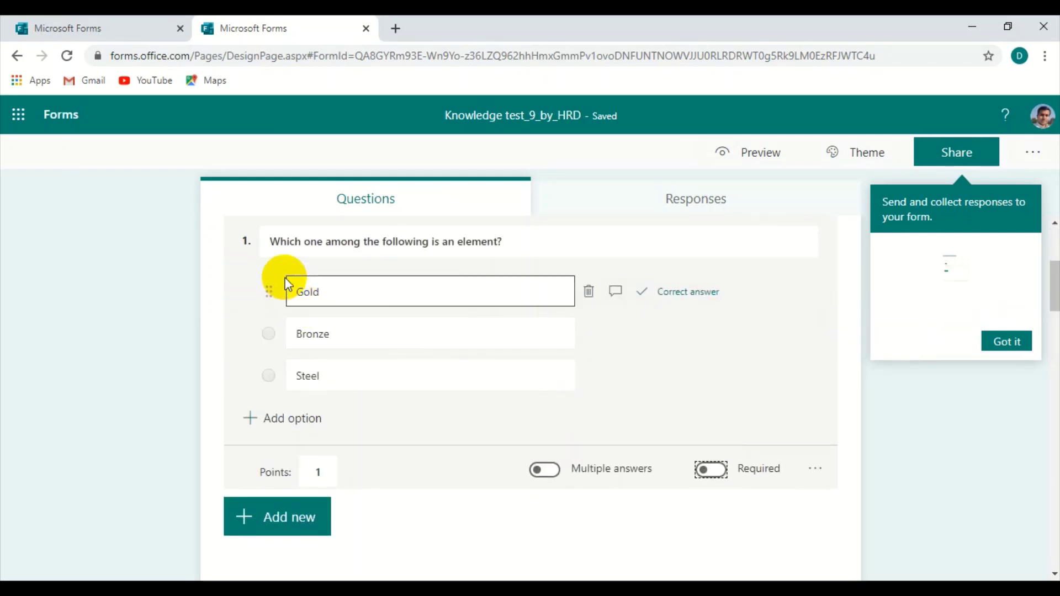
scroll(413, 381, down, 10)
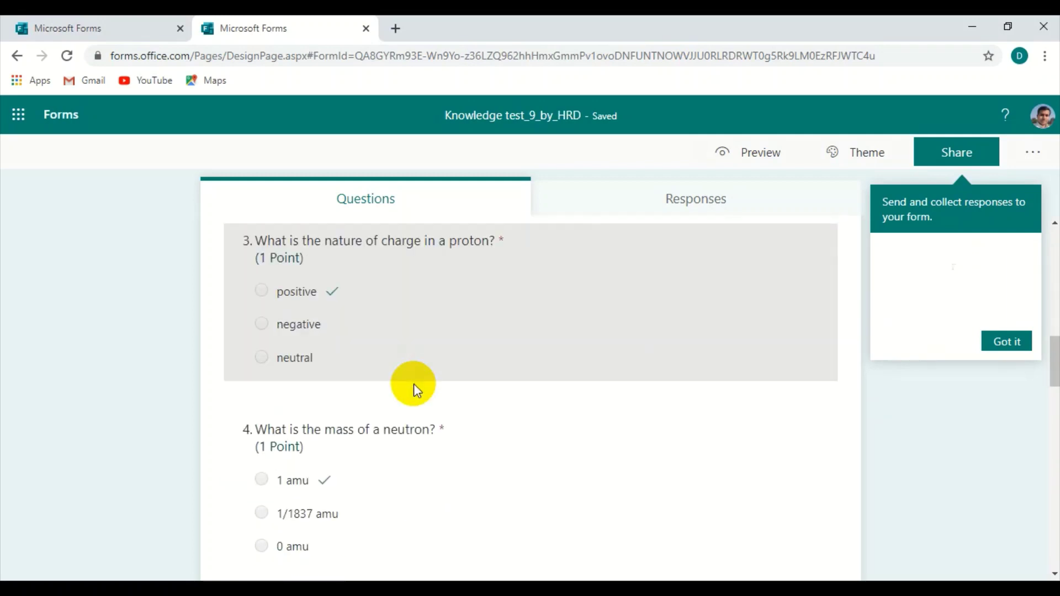
scroll(419, 397, down, 10)
scroll(574, 440, up, 12)
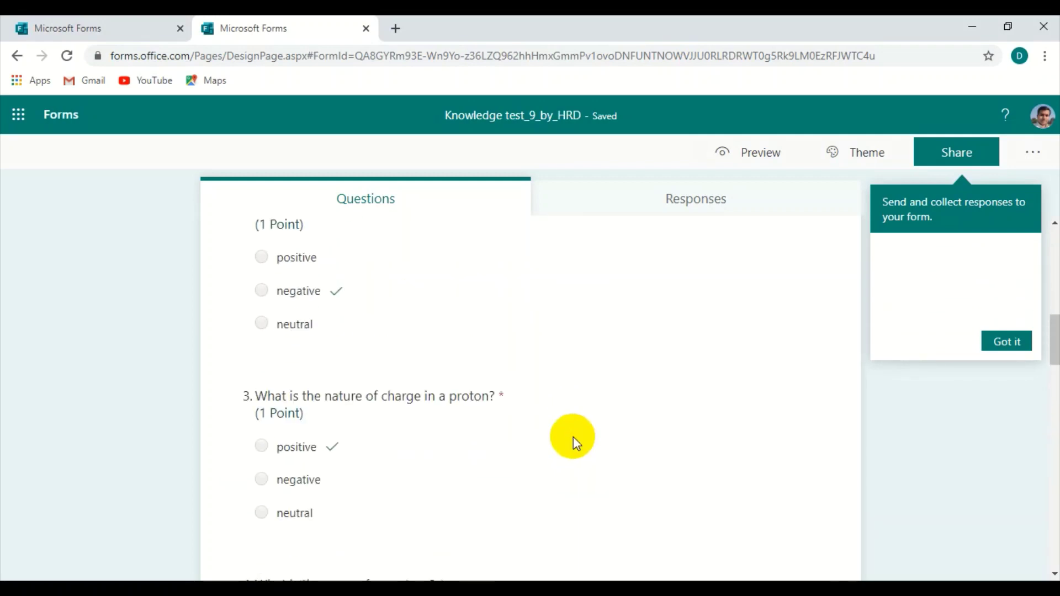
scroll(574, 440, up, 6)
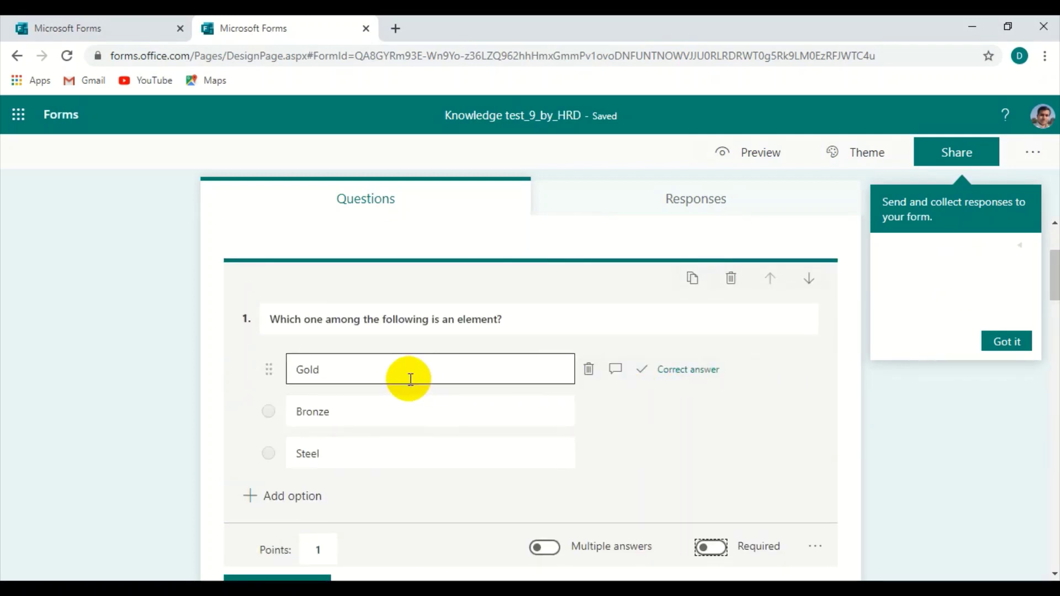
Step: Add a respondent message for Gold in question 1, keeping Gold as the correct answer
click(757, 421)
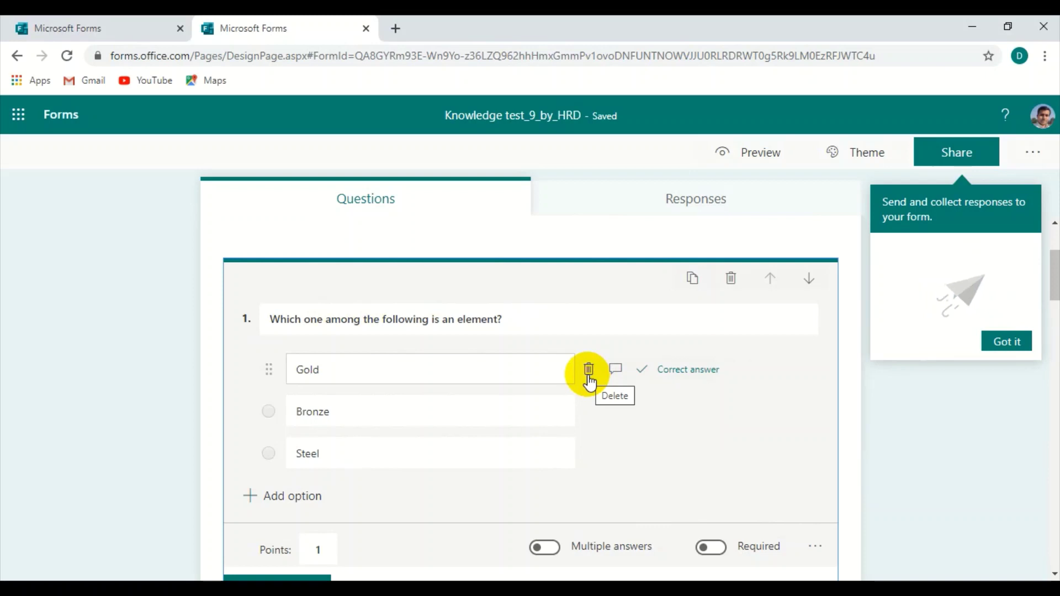
click(615, 374)
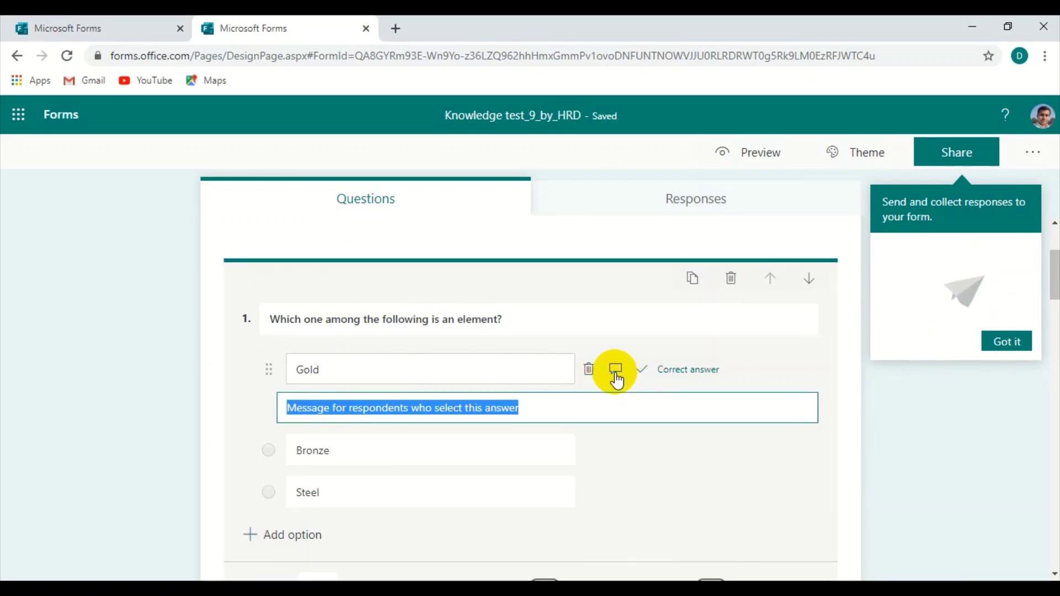
click(817, 428)
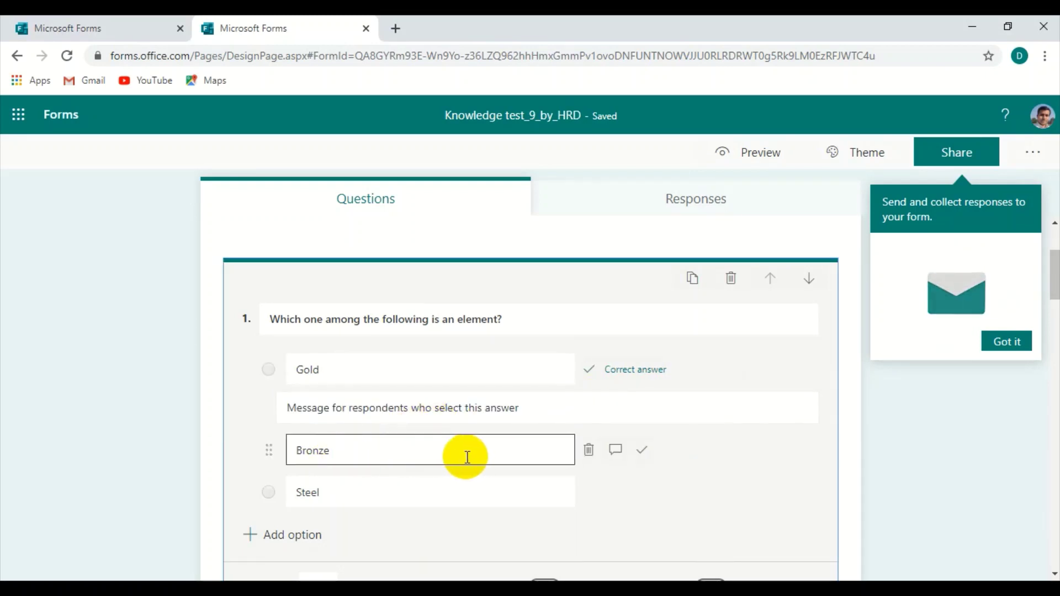
click(642, 451)
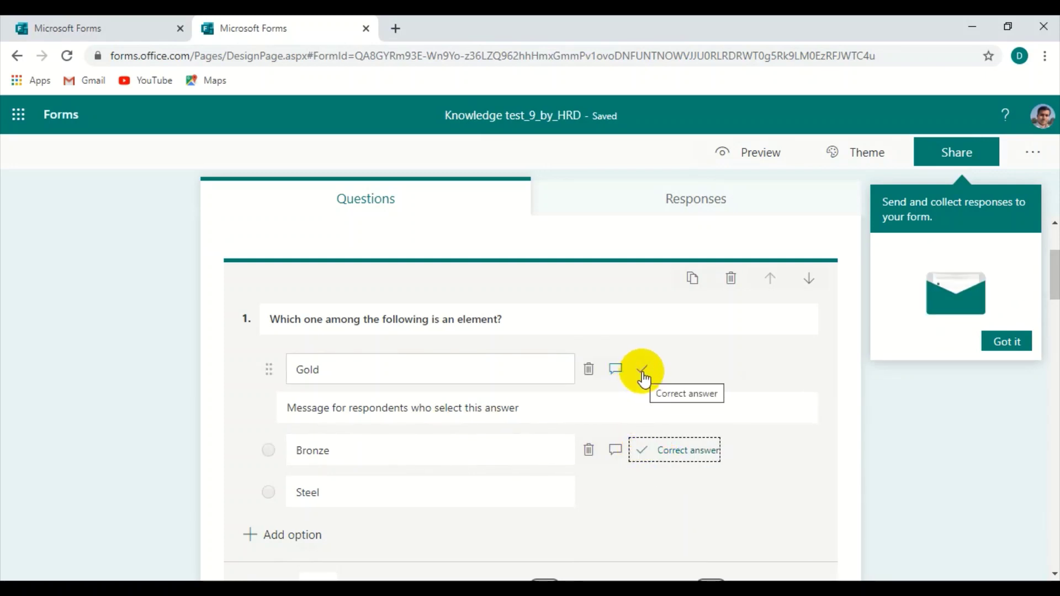
click(642, 373)
scroll(712, 456, down, 5)
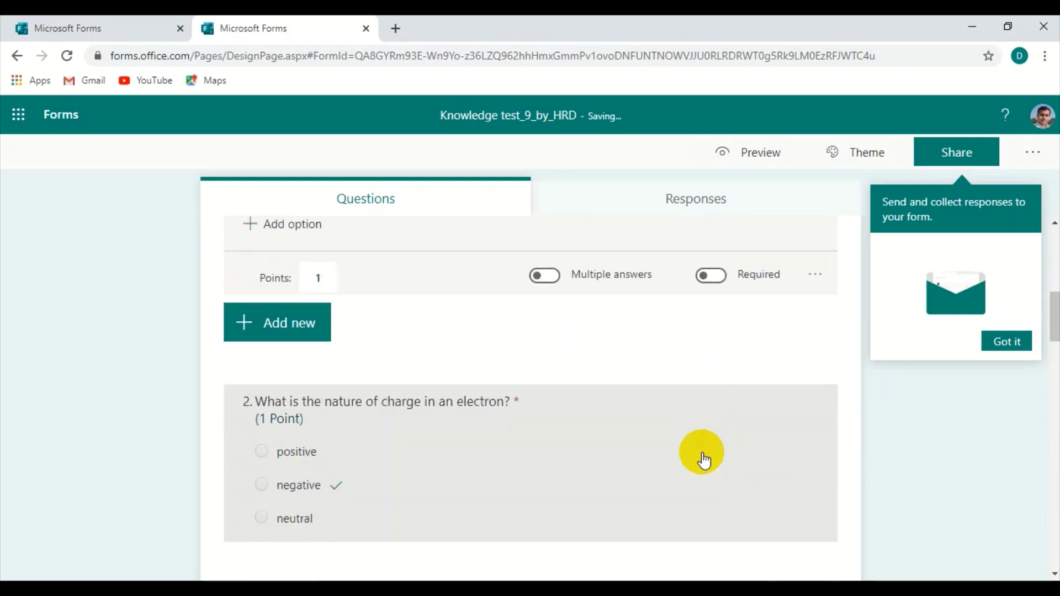
scroll(665, 455, up, 5)
scroll(671, 444, down, 5)
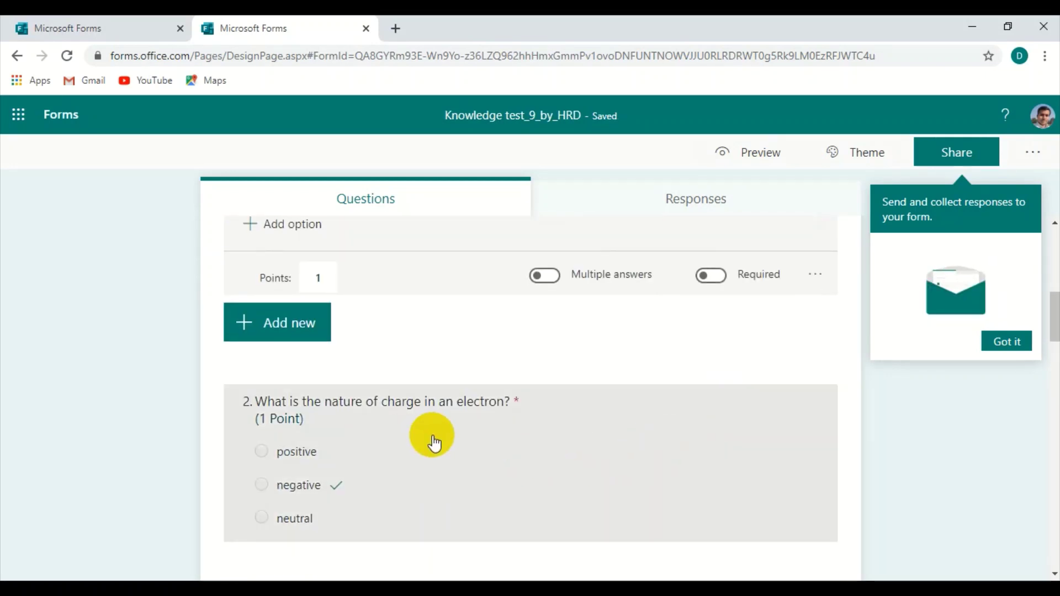
click(628, 456)
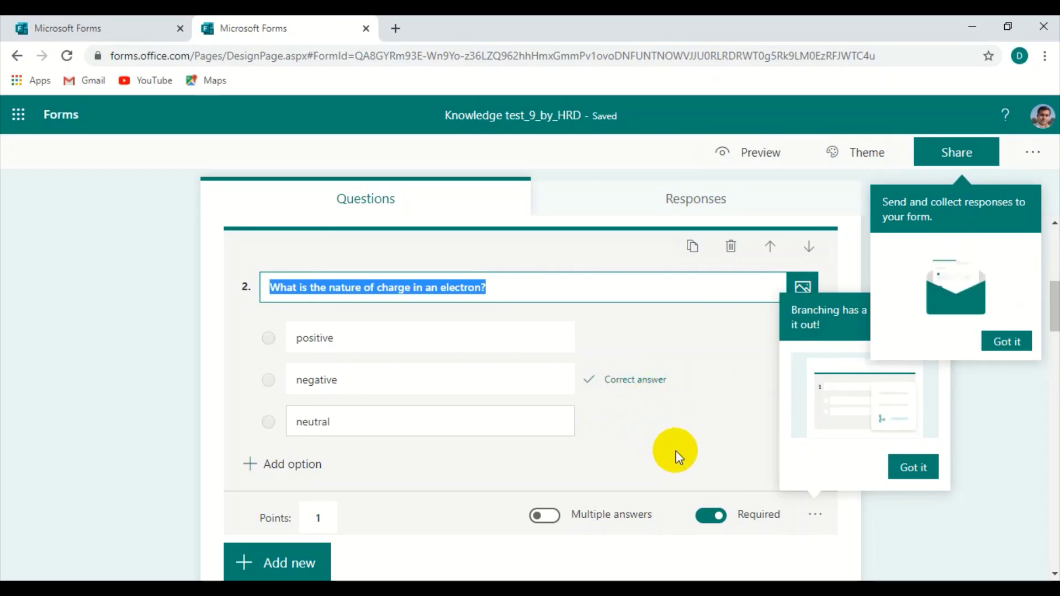
scroll(675, 473, down, 5)
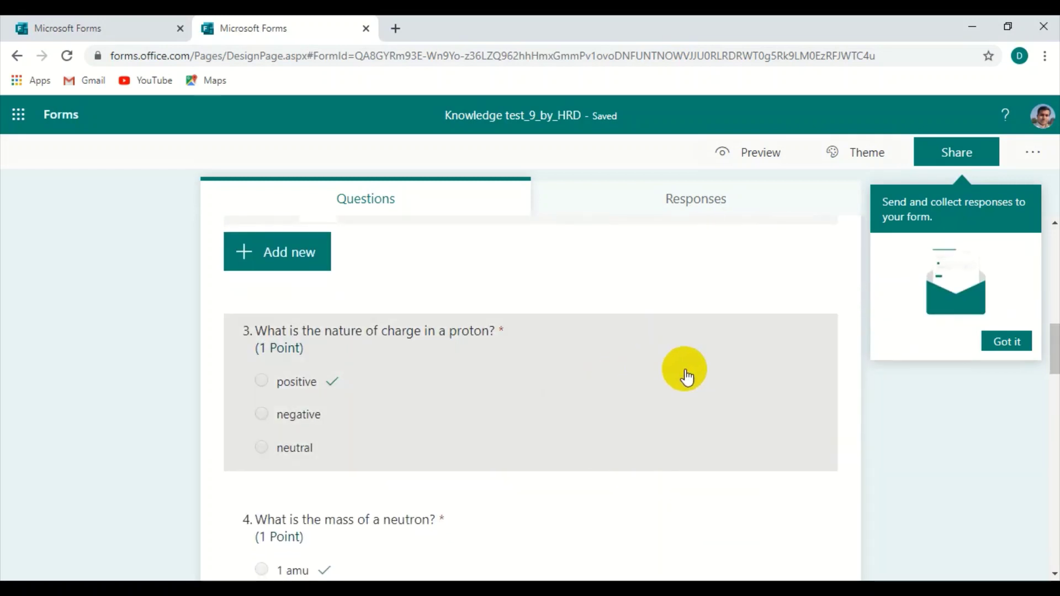
click(696, 380)
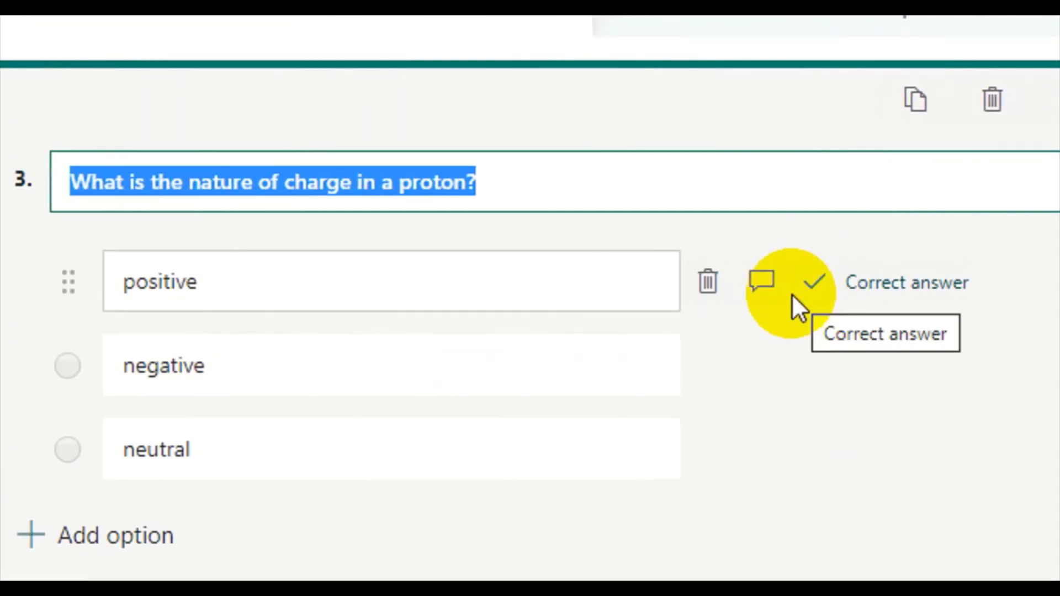
scroll(773, 442, down, 10)
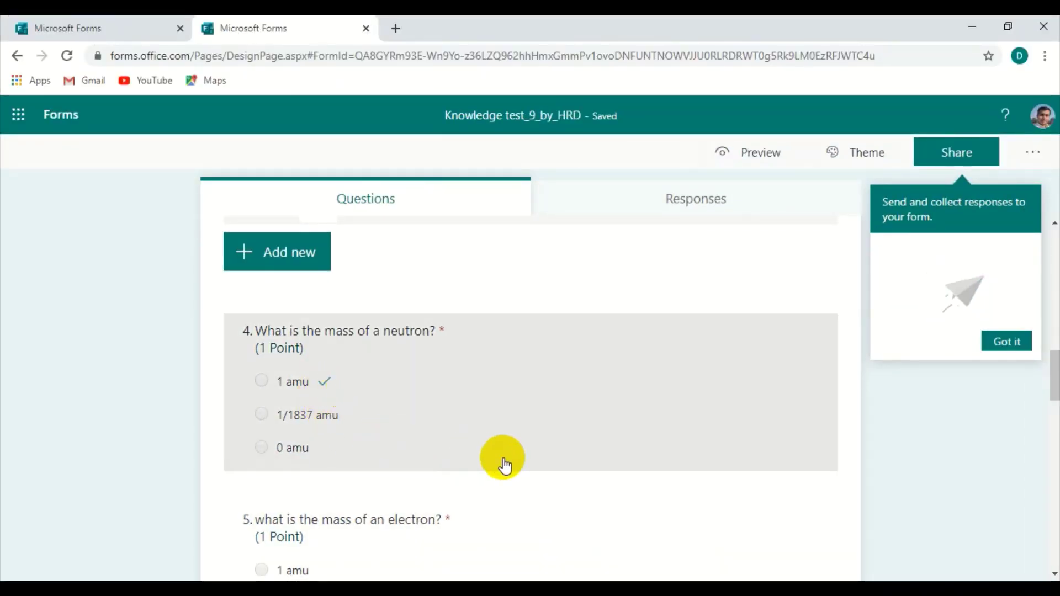
scroll(504, 463, down, 4)
scroll(493, 503, up, 1)
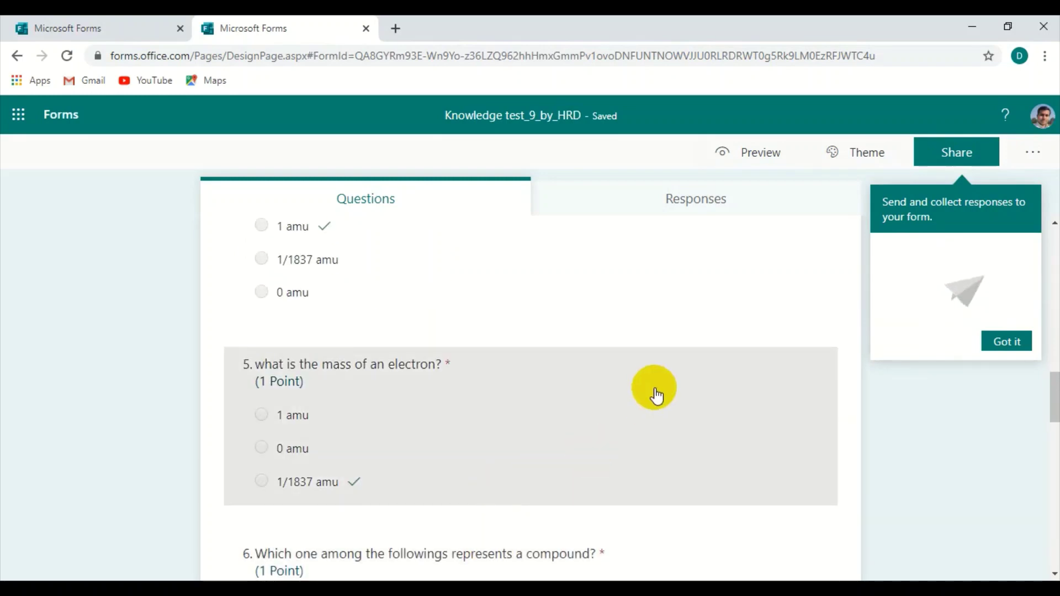
click(624, 306)
scroll(718, 473, up, 3)
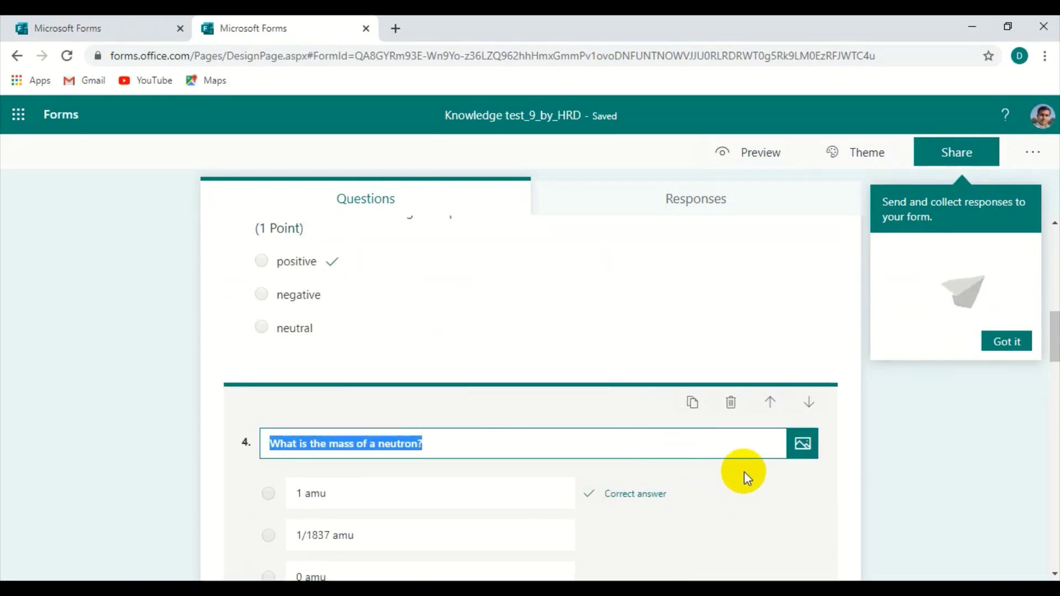
scroll(736, 480, down, 5)
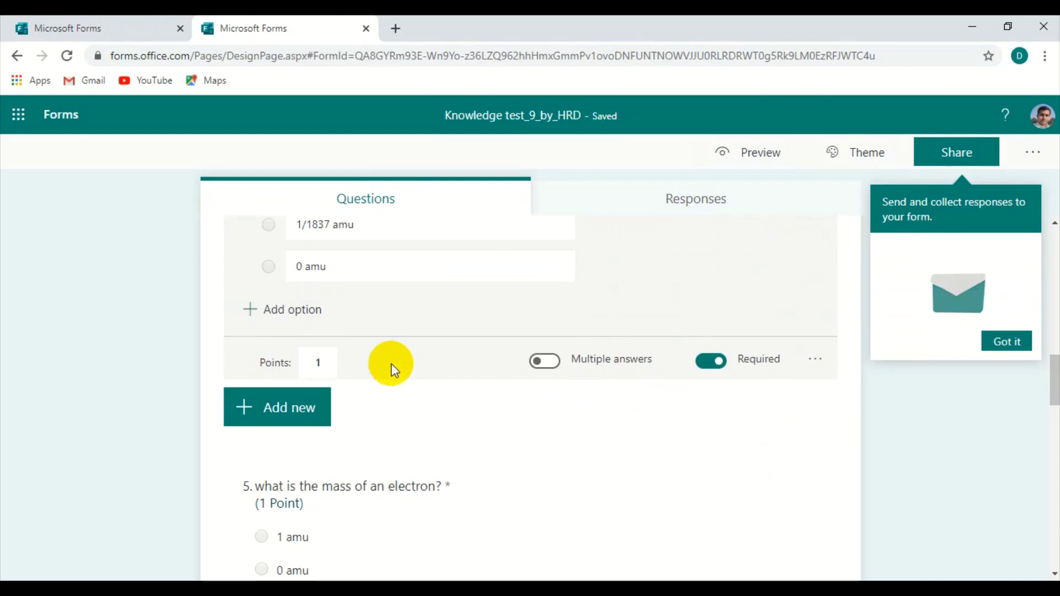
scroll(440, 359, up, 1)
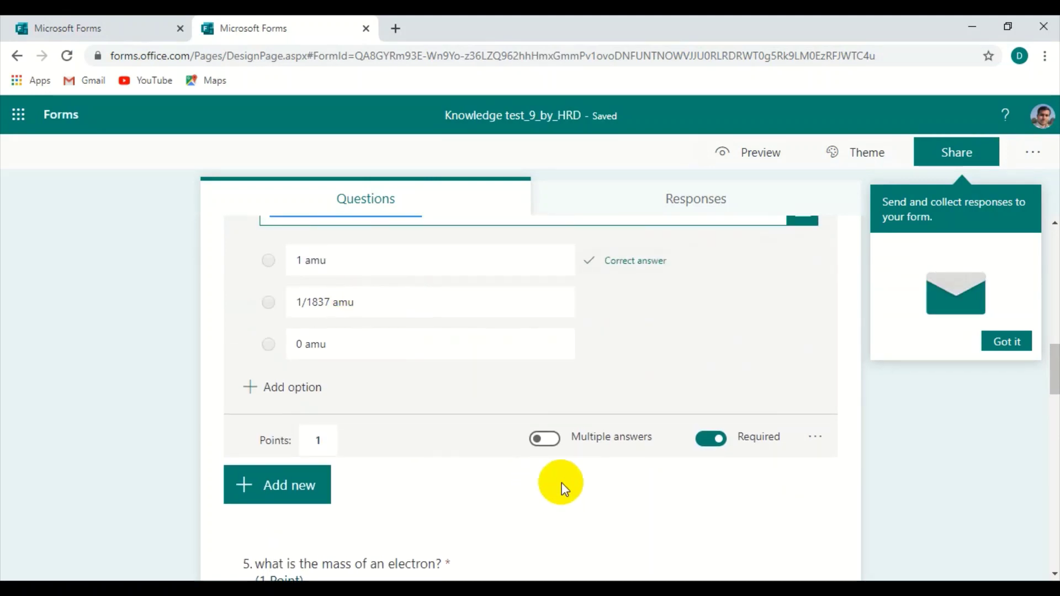
scroll(569, 488, down, 3)
scroll(581, 491, down, 20)
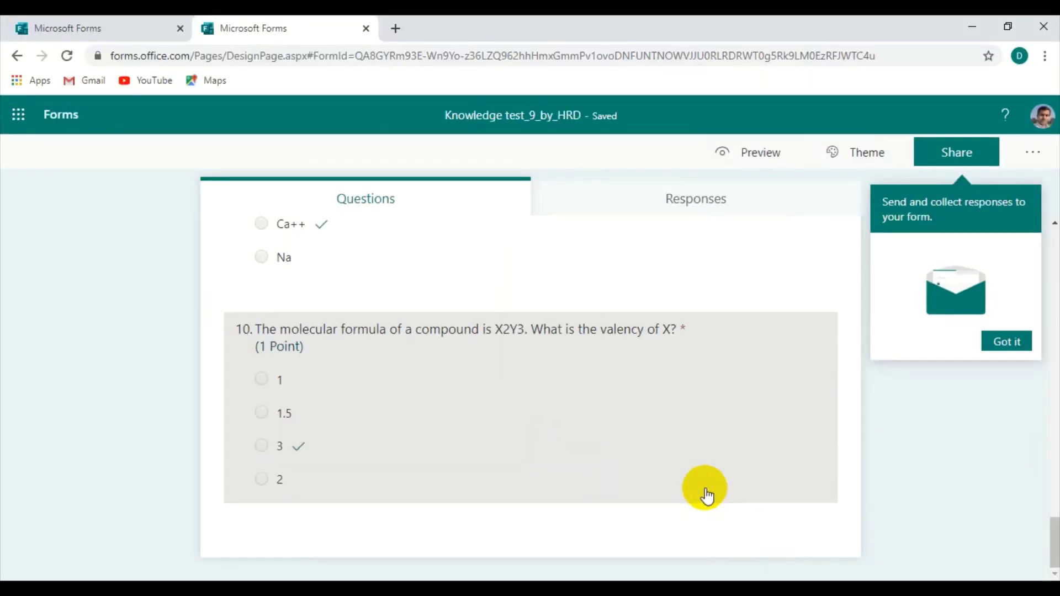
scroll(674, 486, up, 10)
scroll(676, 474, up, 10)
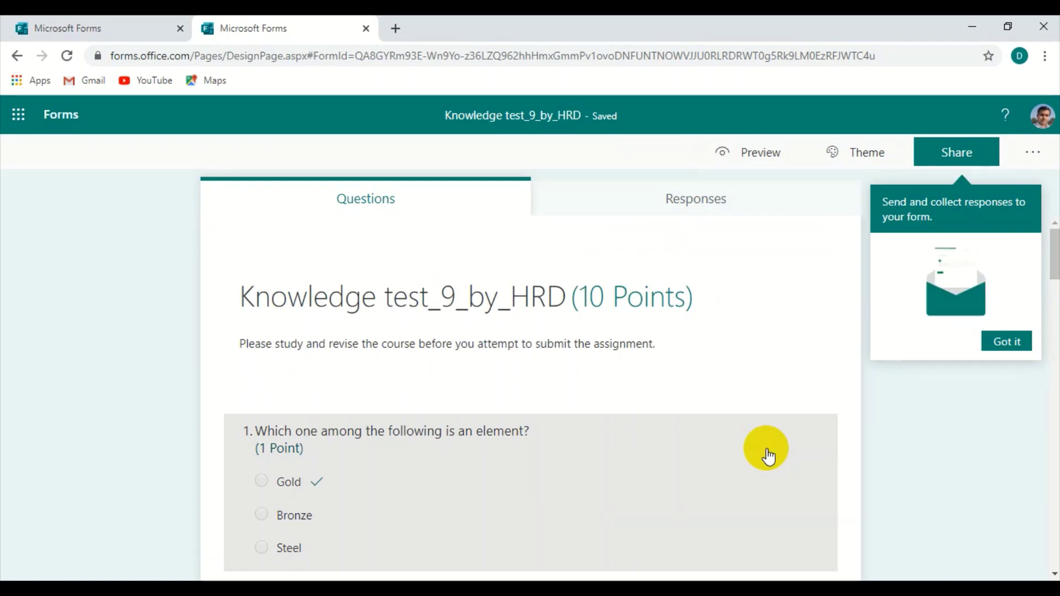
Step: Return to Teams and confirm class 5000E to load its assignments
key(ctrl+shift+Tab)
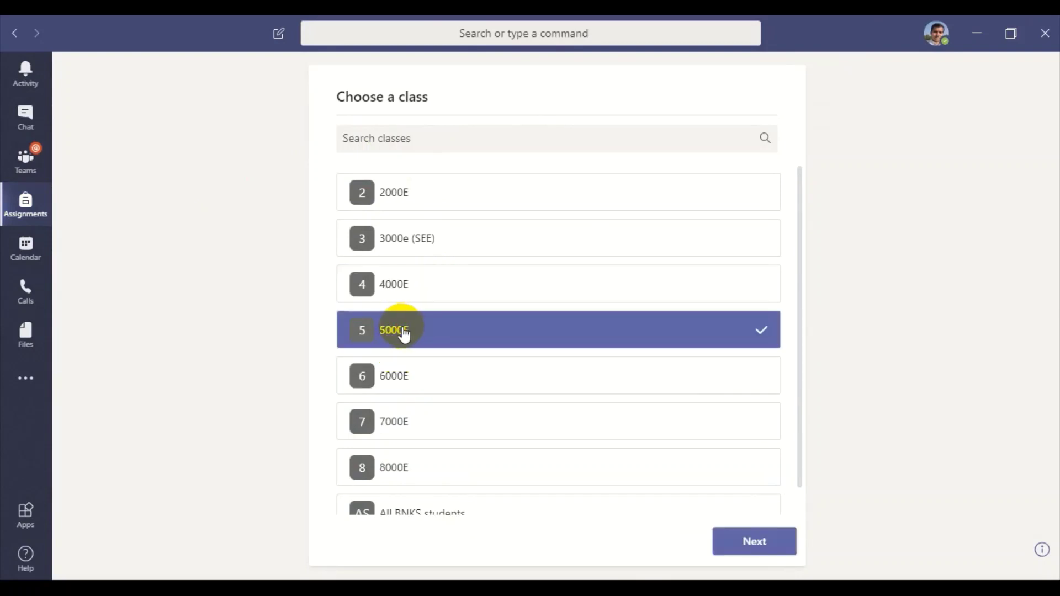
click(764, 547)
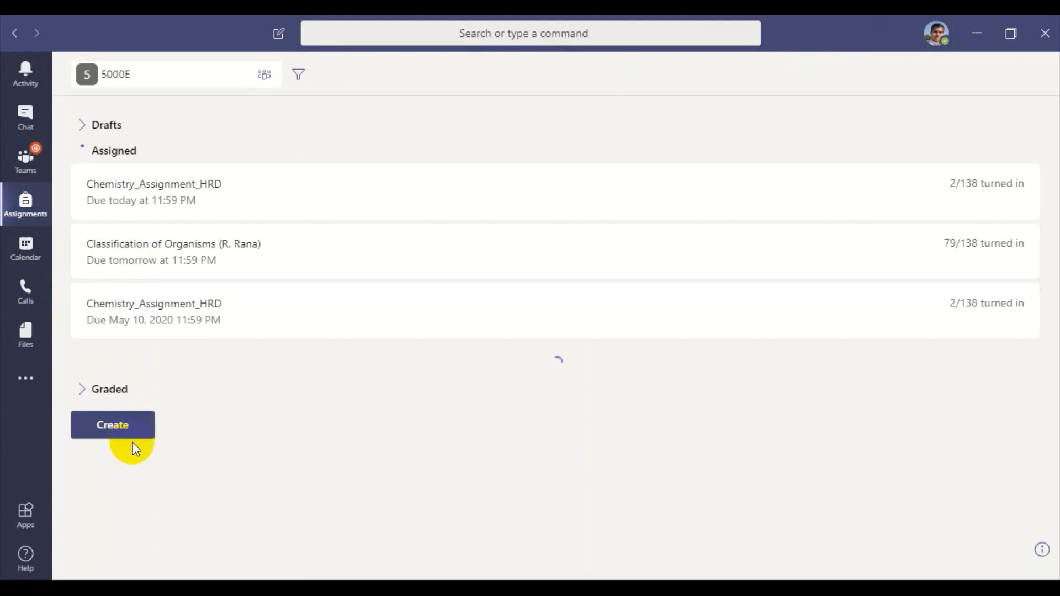
Step: Create a Quiz assignment based on the Quiz_Measurement_HRD form
click(118, 419)
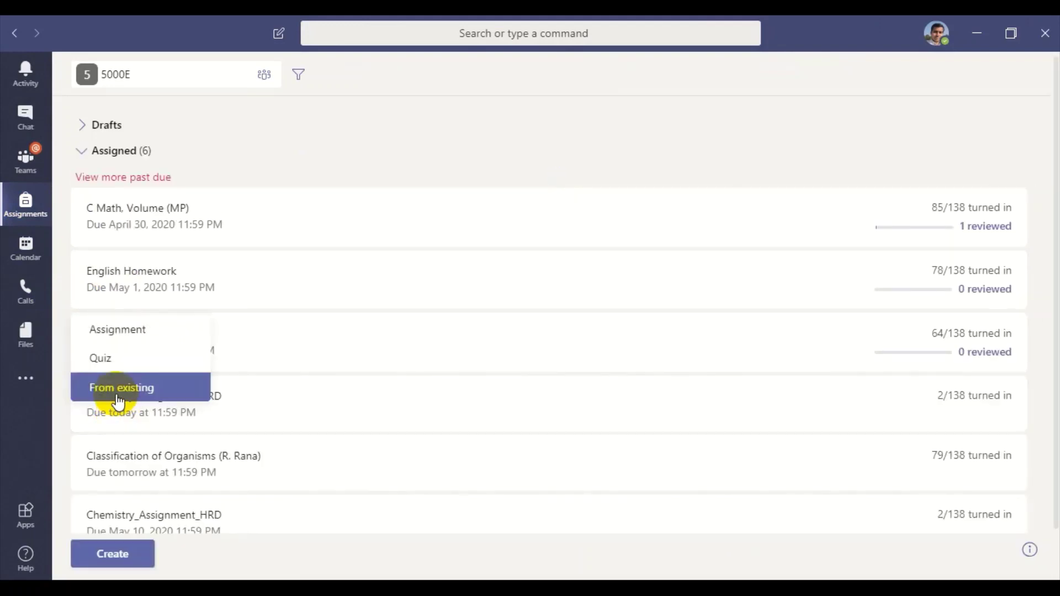
click(108, 387)
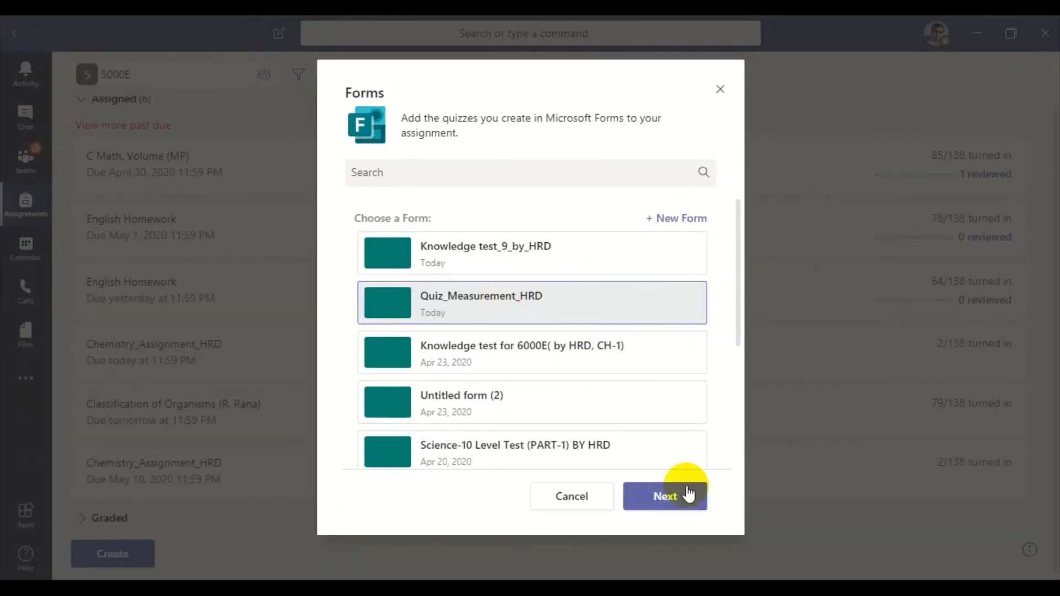
click(688, 495)
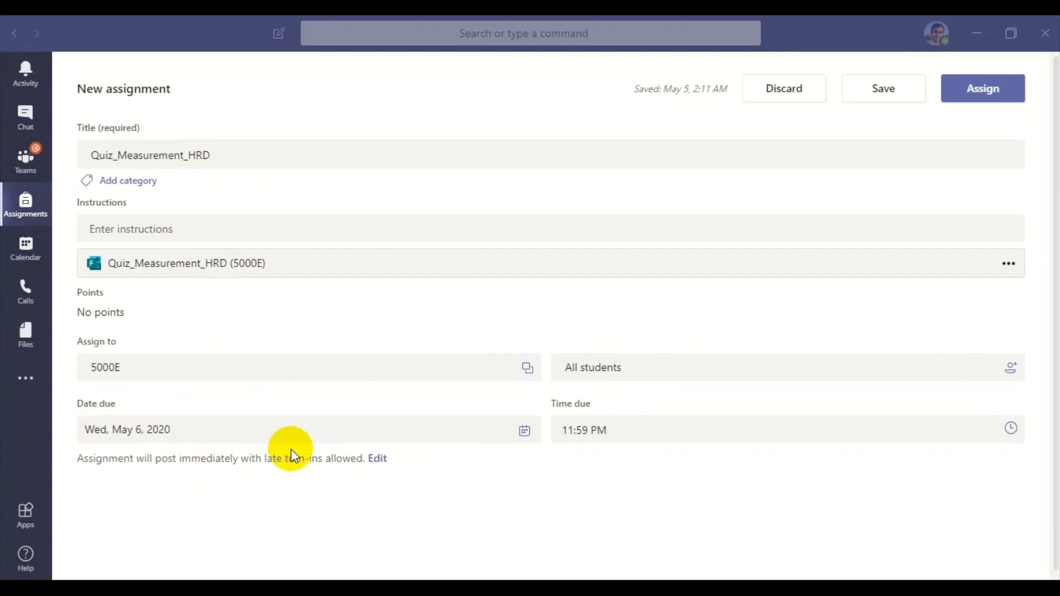
Step: Set the due date to Sat, May 9, 2020 and assign the quiz to 5000E
click(523, 434)
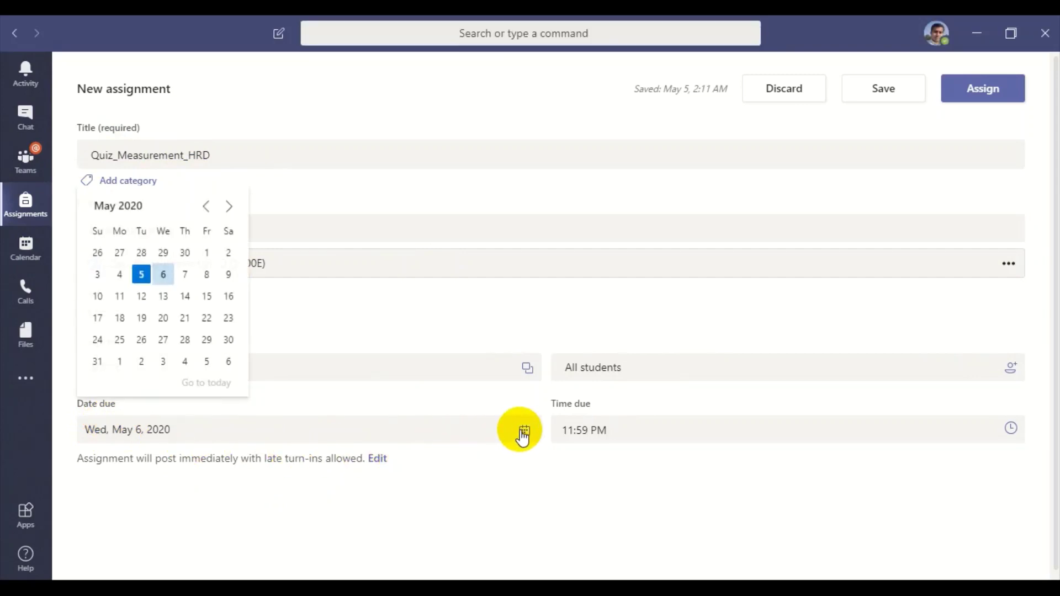
click(228, 274)
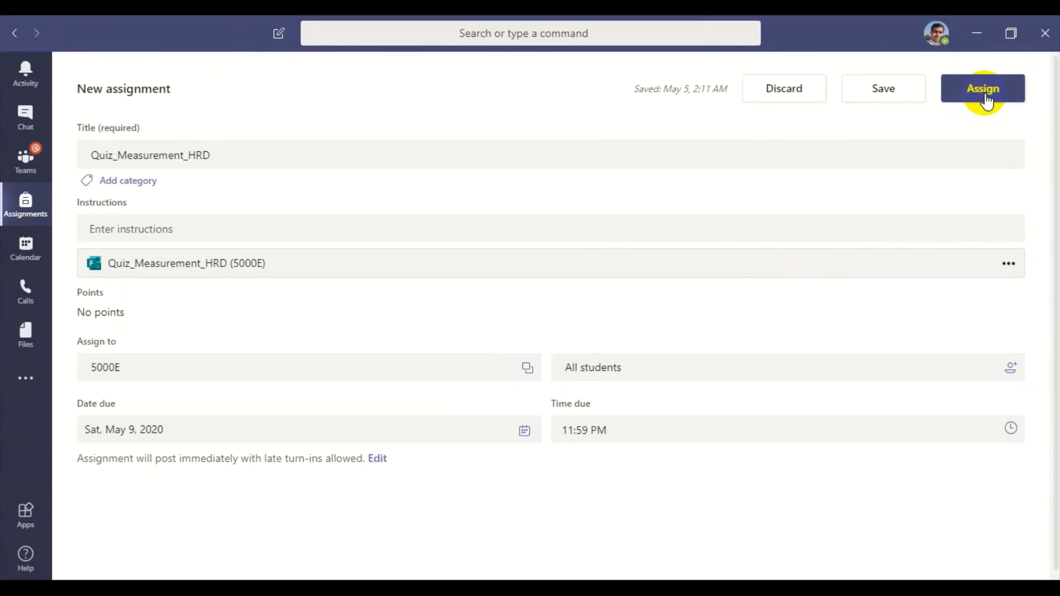
click(986, 99)
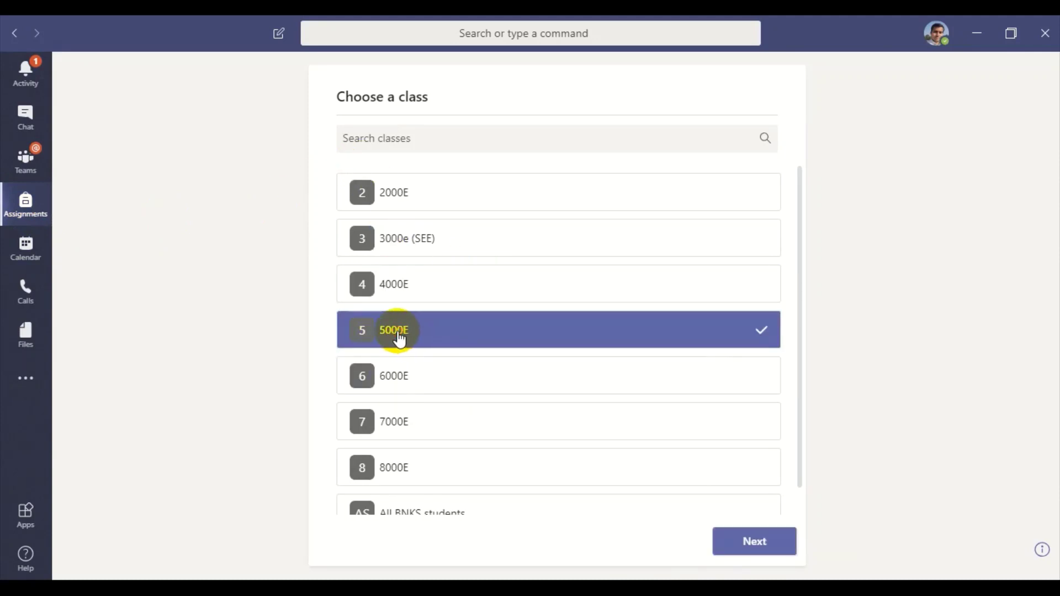
Step: Show all 16 of 5000E's assignments, past-due ones included, with Quiz_Measurement_HRD due May 9
click(772, 542)
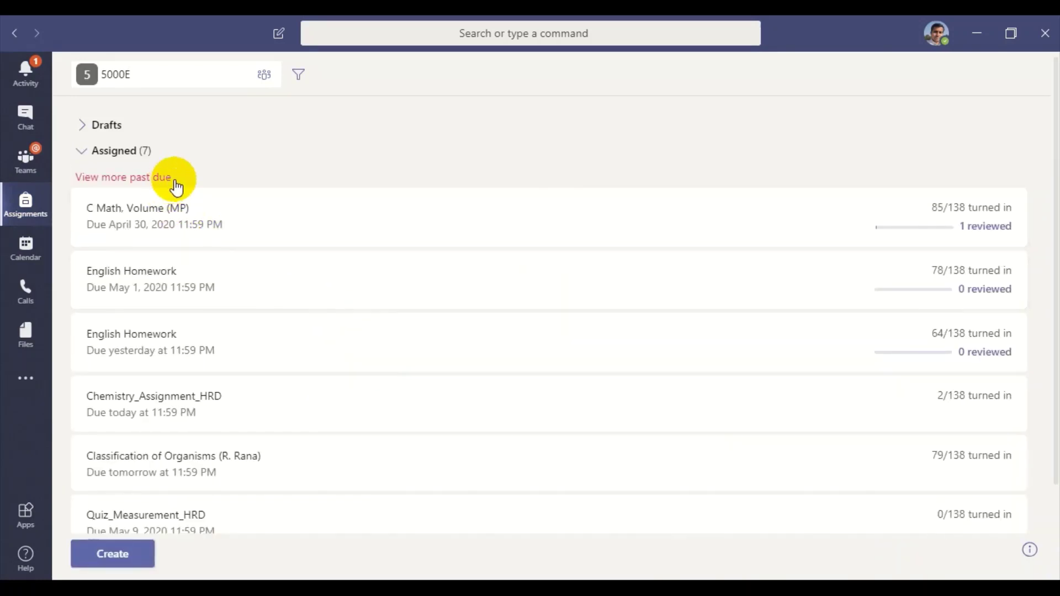
click(79, 155)
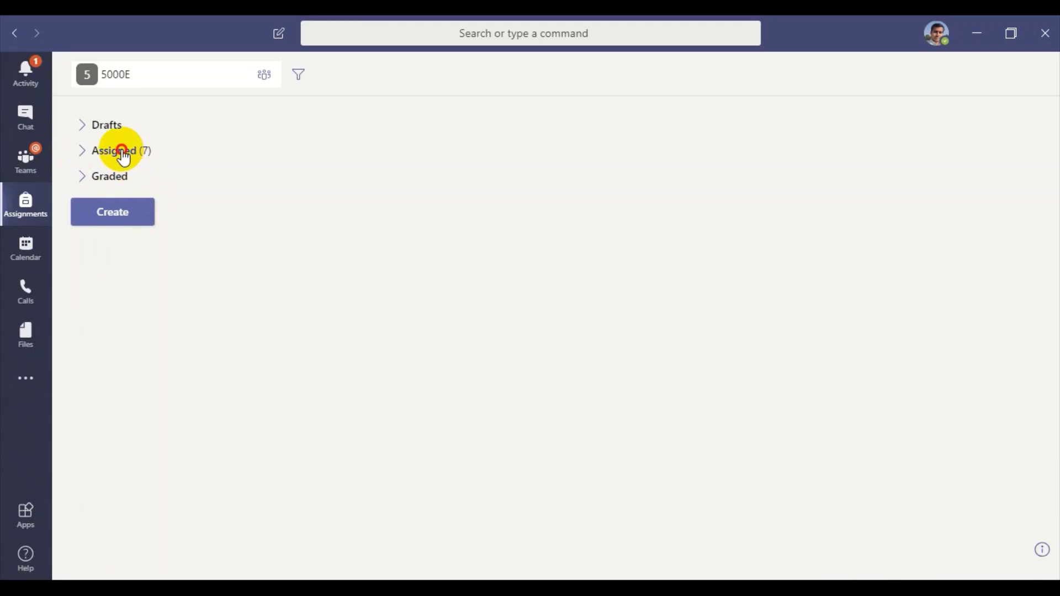
click(122, 157)
click(148, 179)
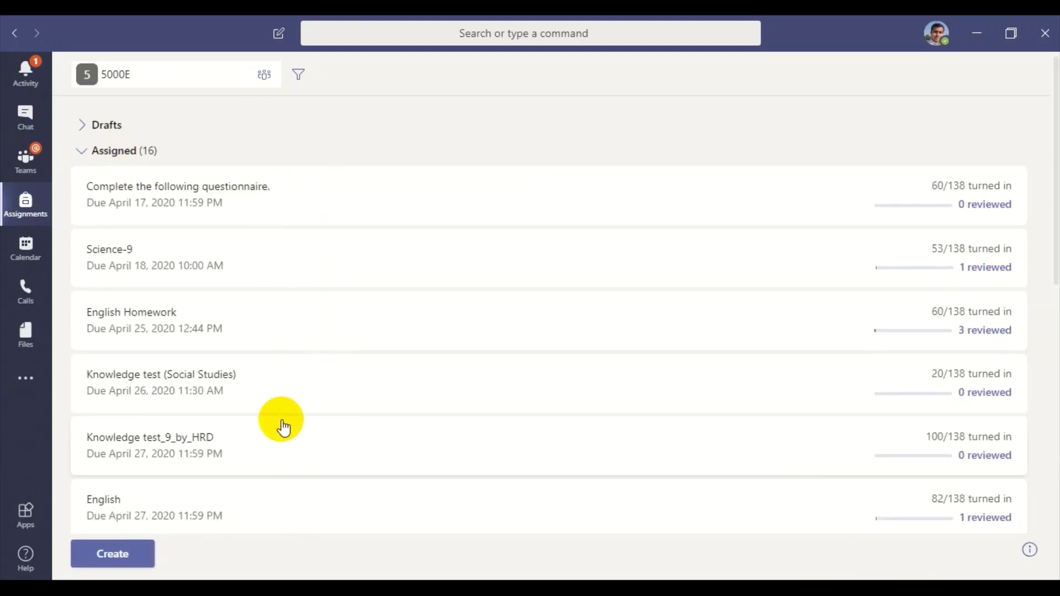
scroll(245, 350, down, 7)
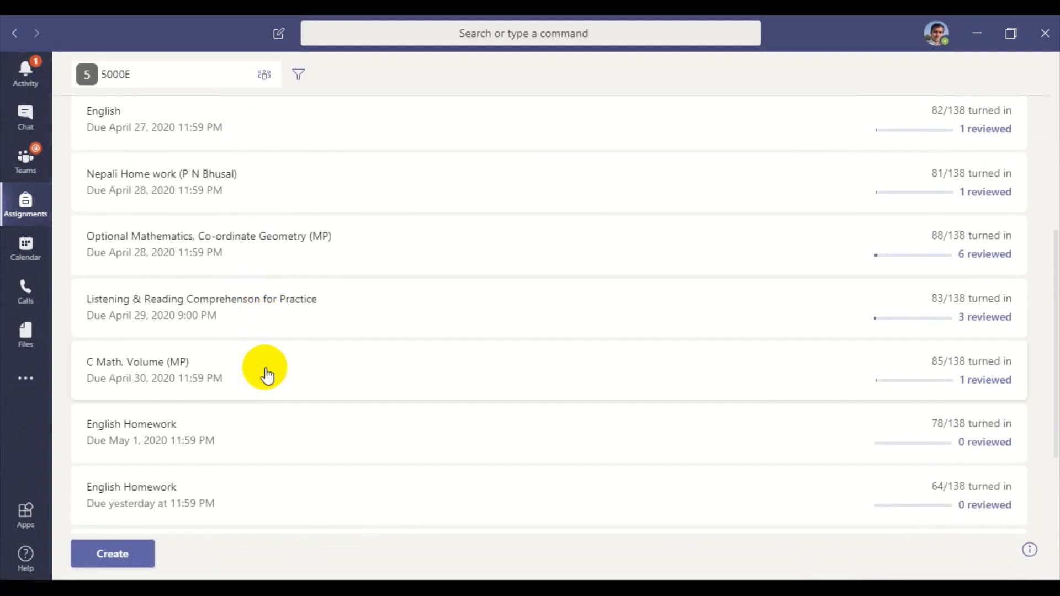
scroll(268, 376, down, 4)
scroll(279, 414, down, 1)
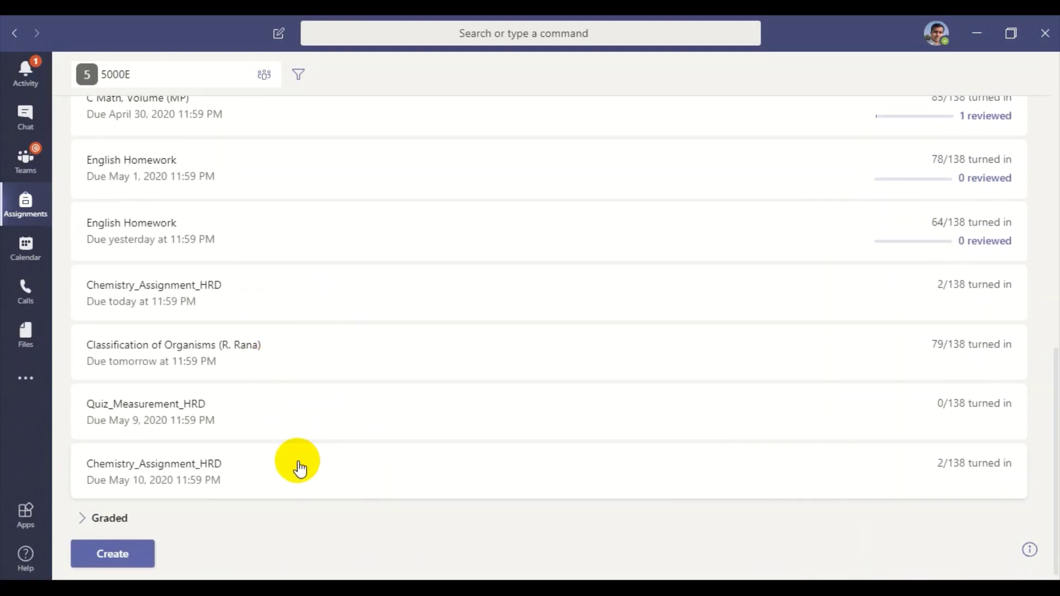
scroll(298, 468, up, 6)
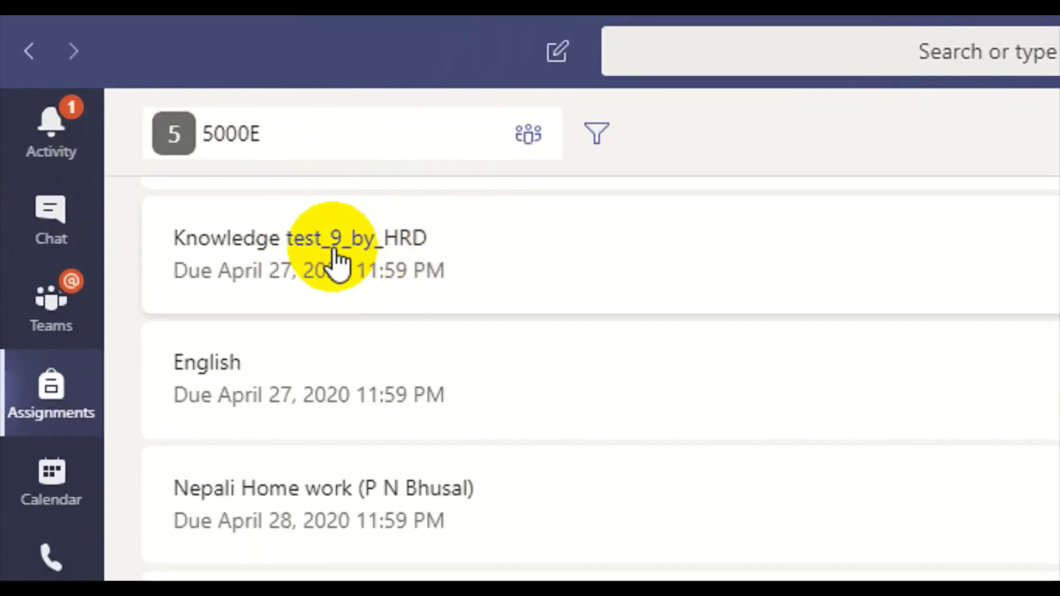
click(360, 238)
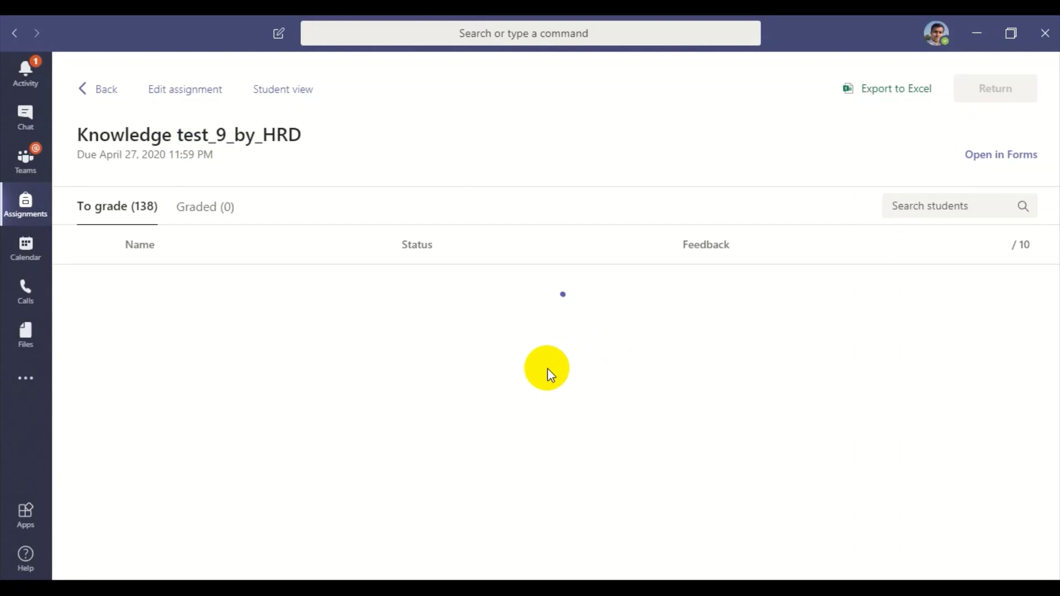
scroll(490, 343, down, 2)
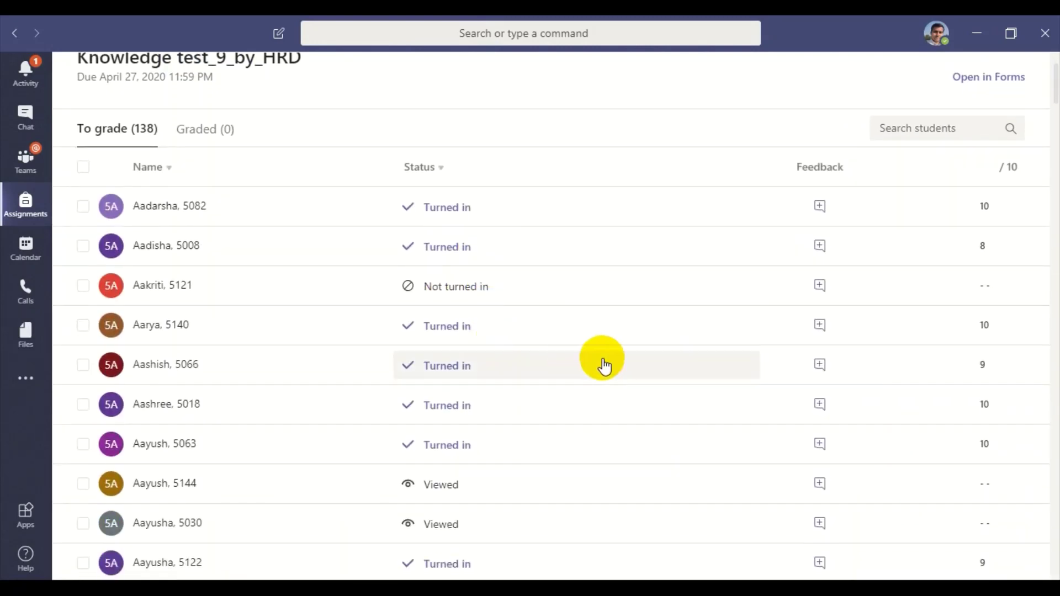
scroll(591, 366, down, 2)
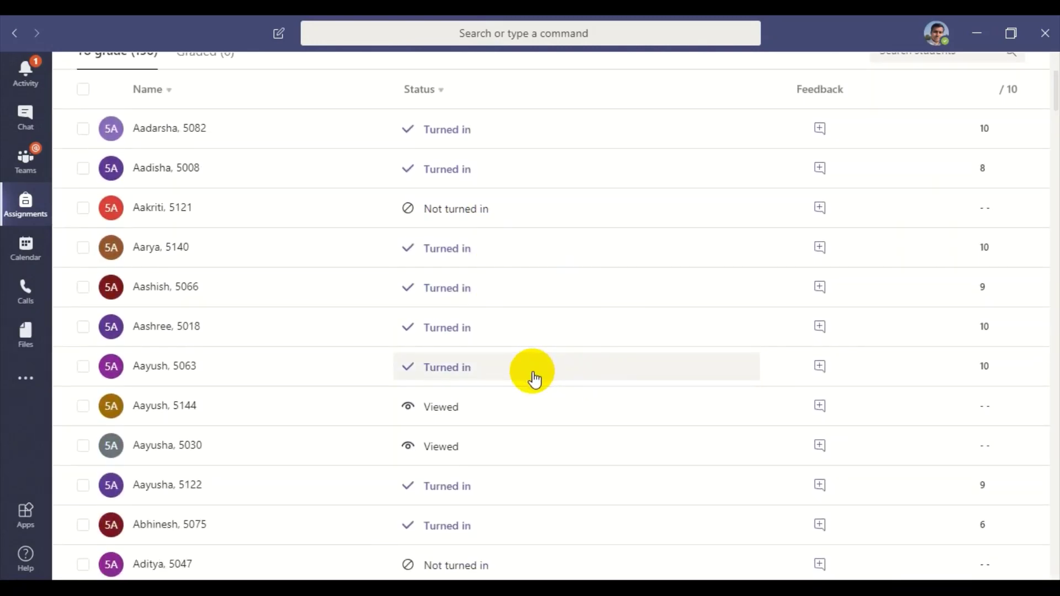
scroll(533, 379, up, 4)
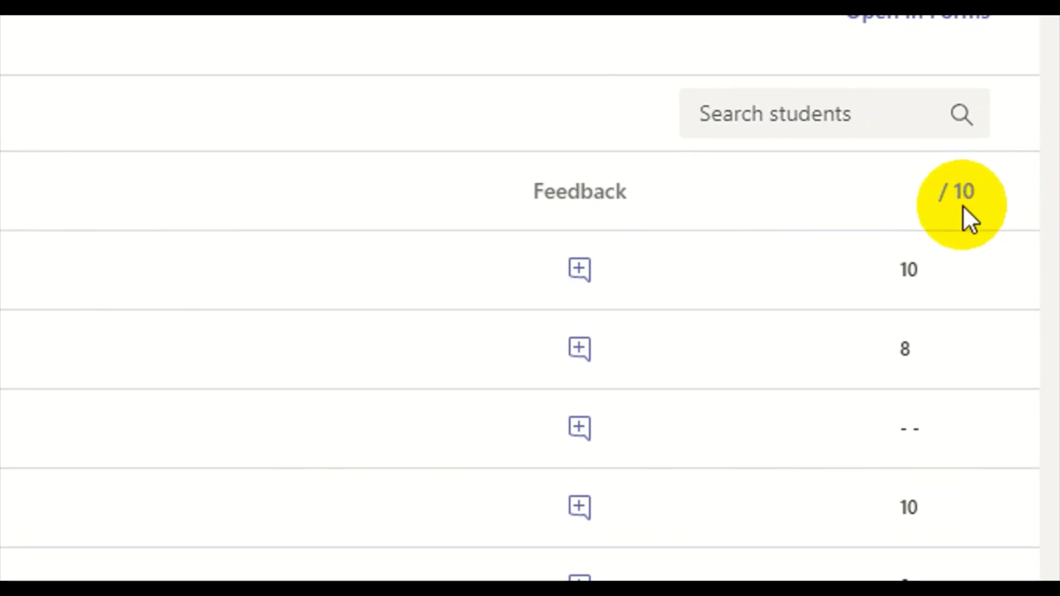
scroll(918, 497, down, 5)
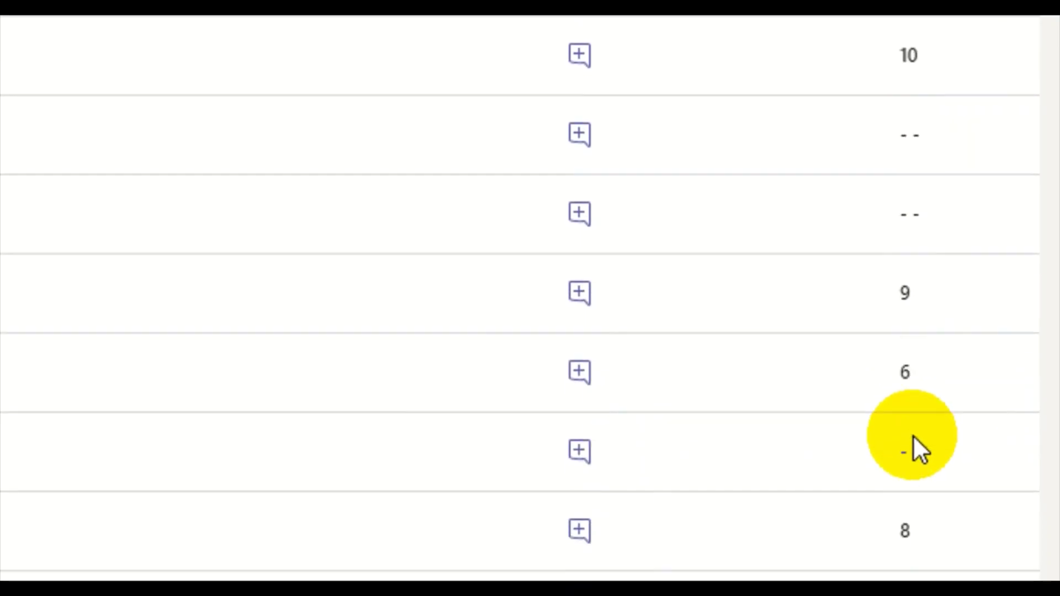
scroll(912, 423, down, 10)
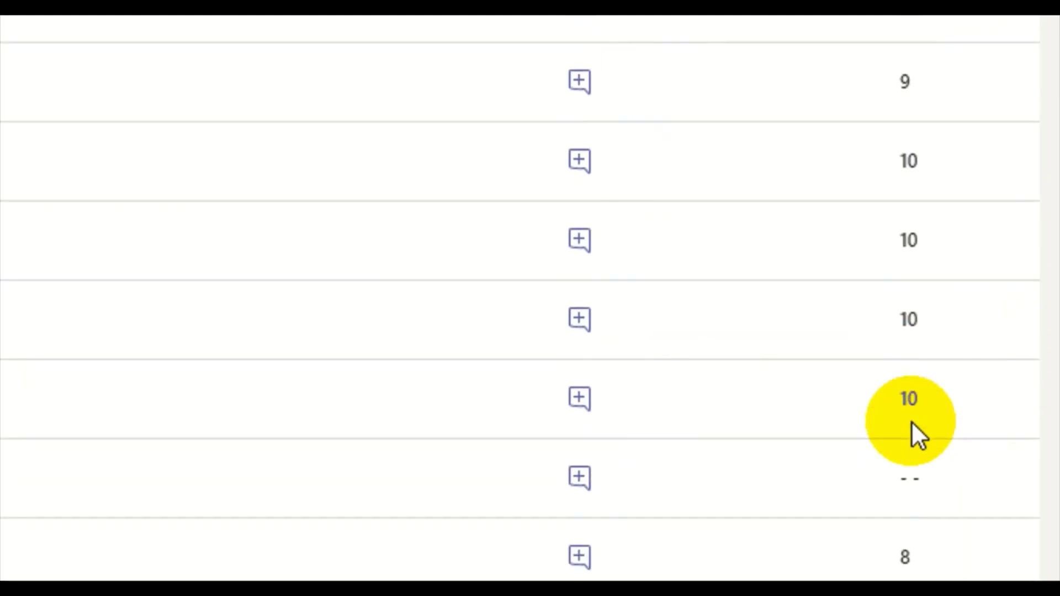
scroll(912, 423, up, 5)
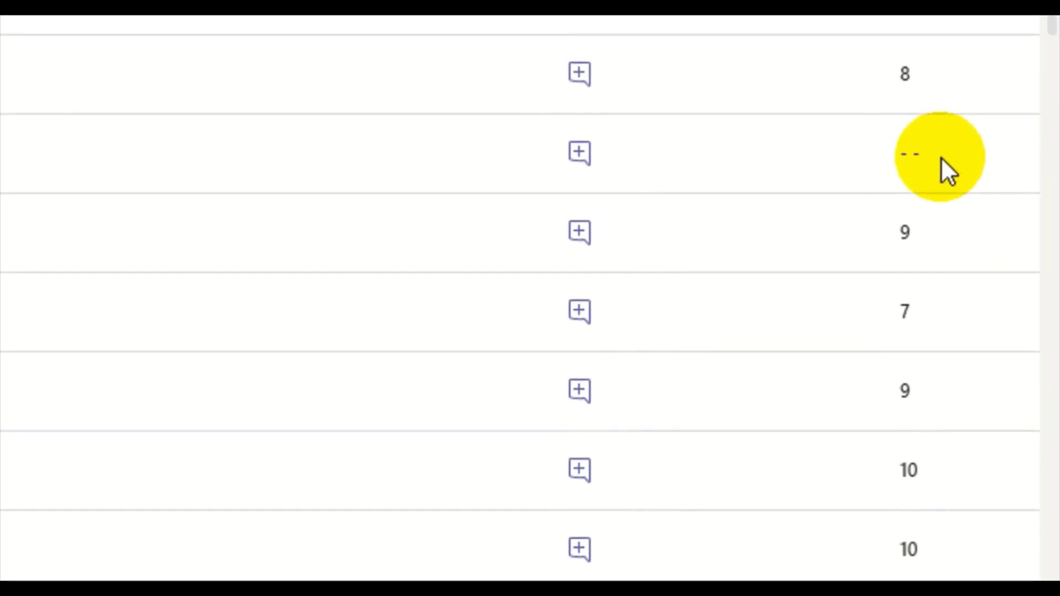
scroll(773, 298, down, 5)
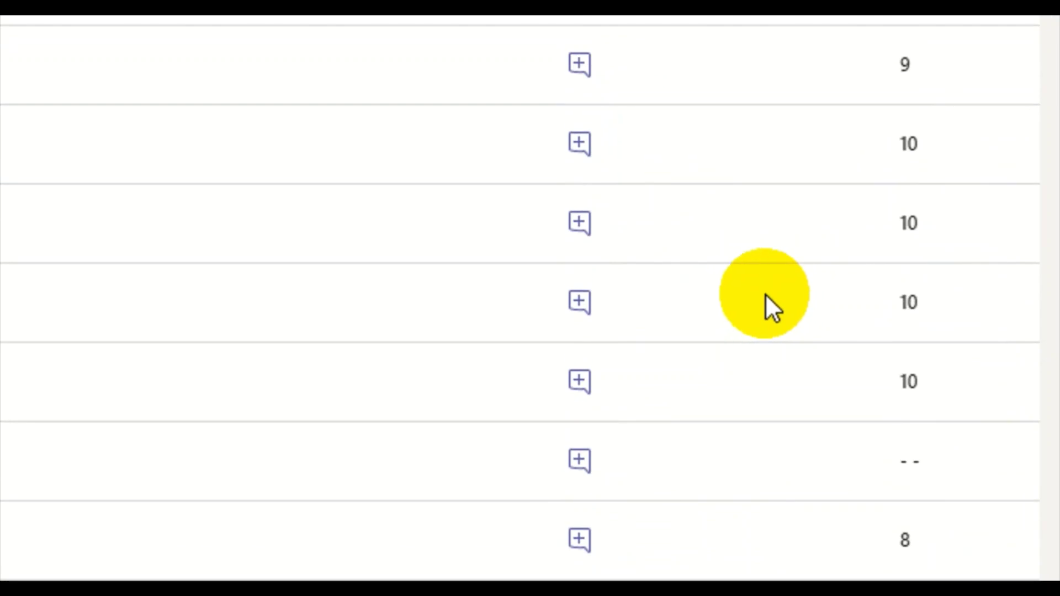
scroll(751, 301, up, 15)
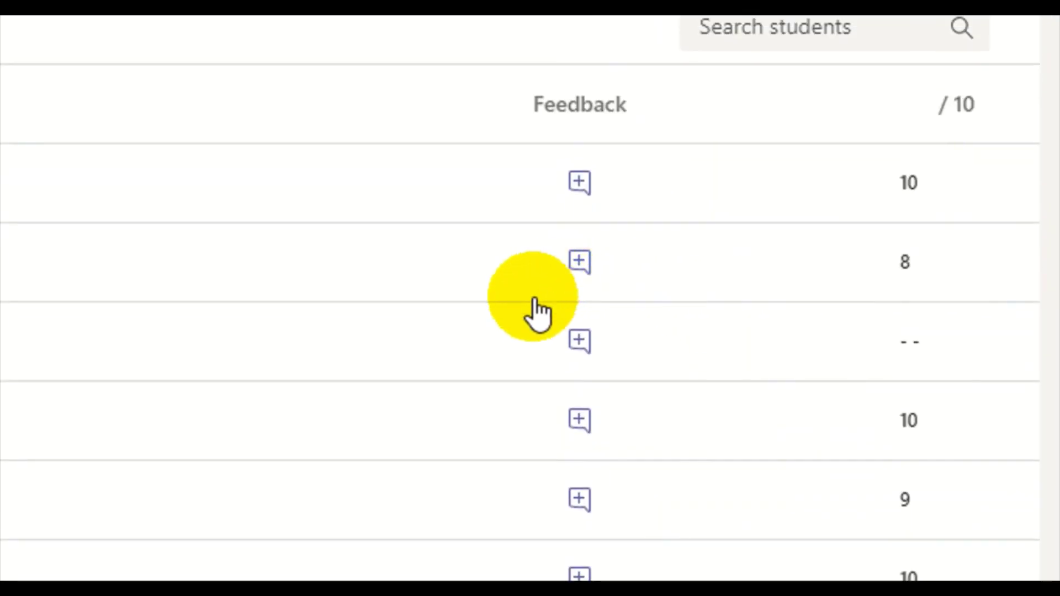
scroll(226, 351, down, 10)
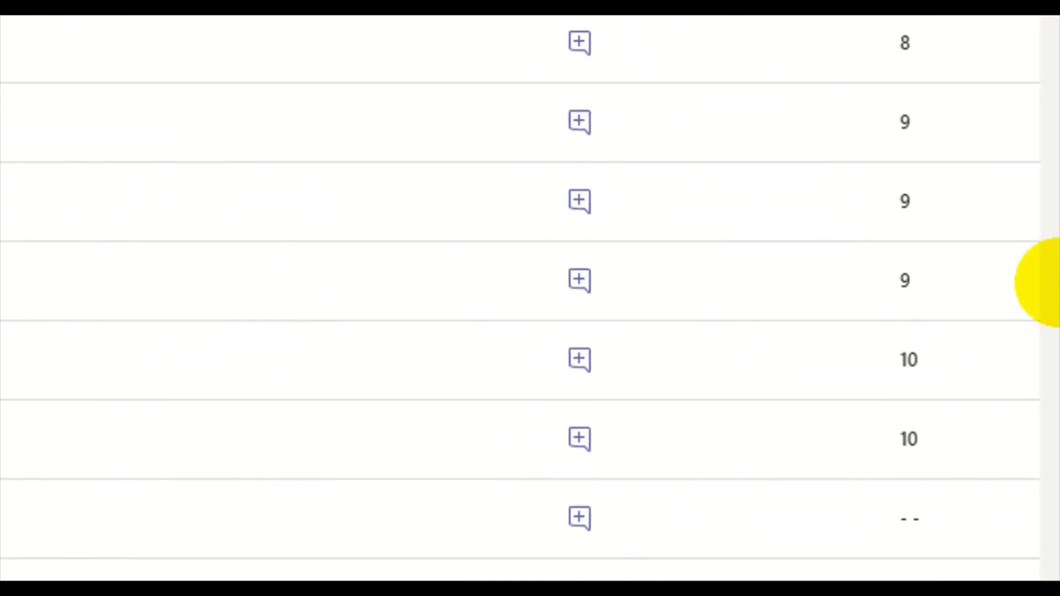
scroll(880, 492, down, 3)
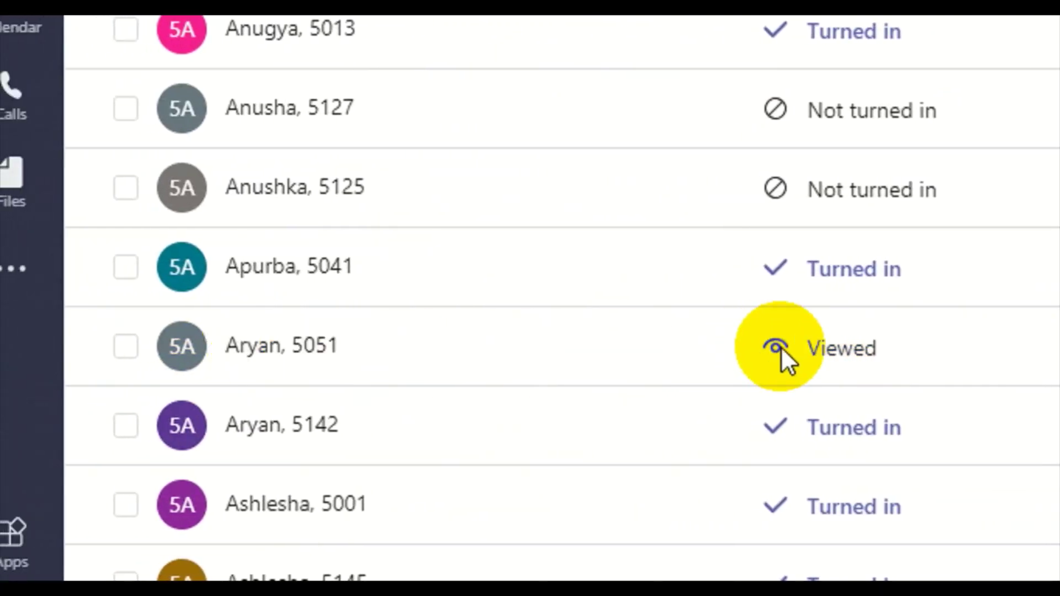
scroll(928, 379, up, 5)
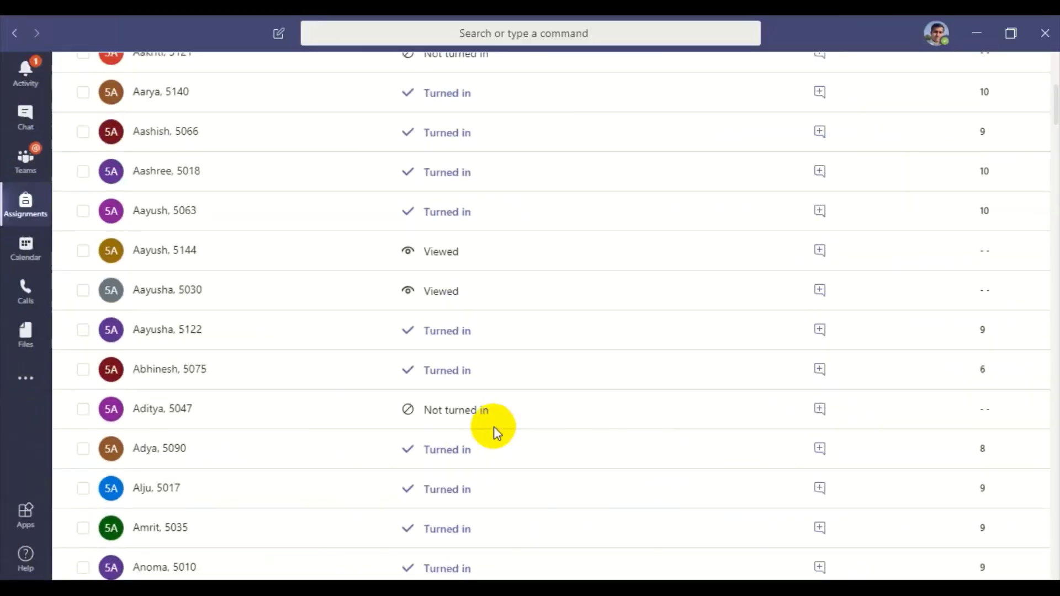
scroll(522, 424, up, 5)
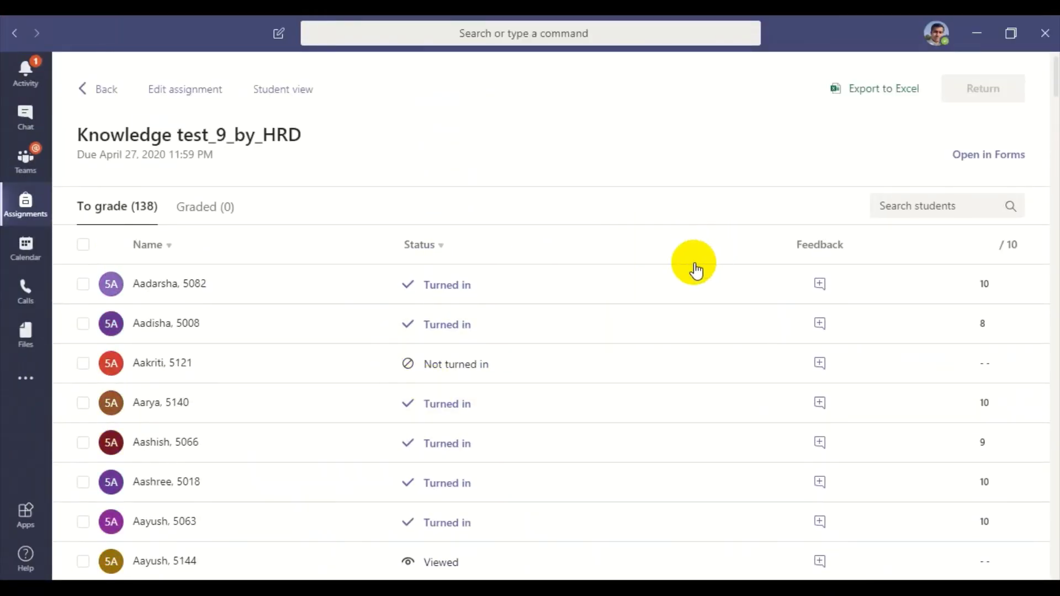
Step: Export the Knowledge test grades to Excel and locate the 5000E grades file in Downloads
click(876, 94)
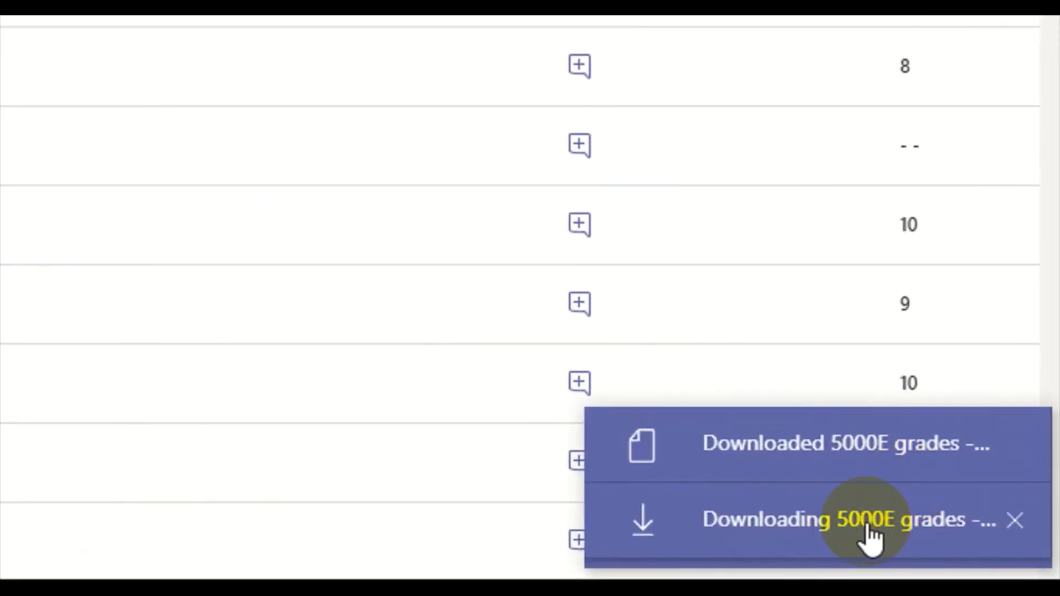
click(870, 538)
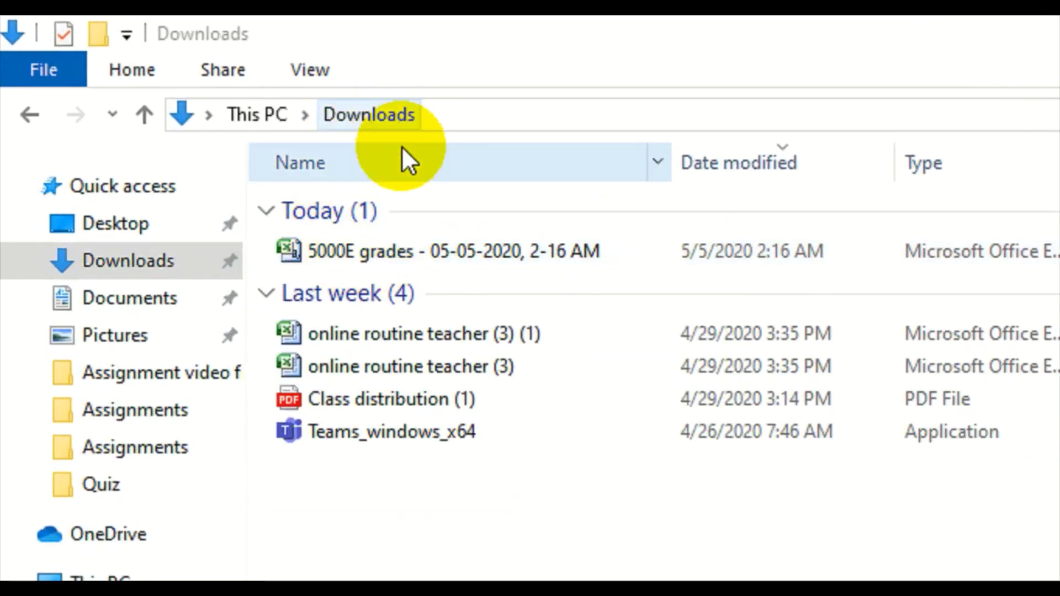
click(362, 251)
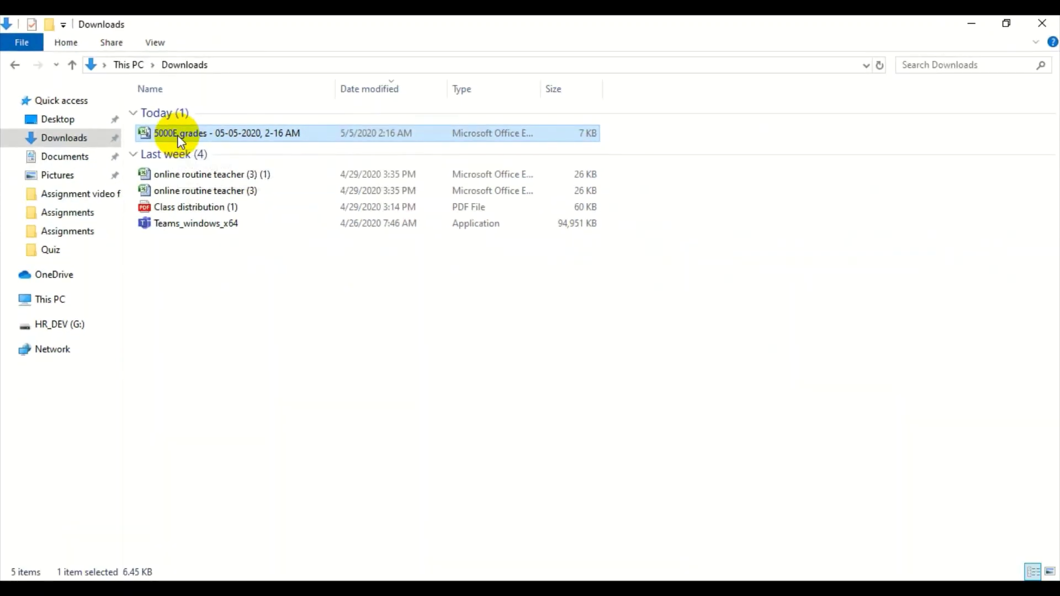
Step: Open the 5000E grades workbook, widen column A and narrow column C so headers read fully
double_click(343, 250)
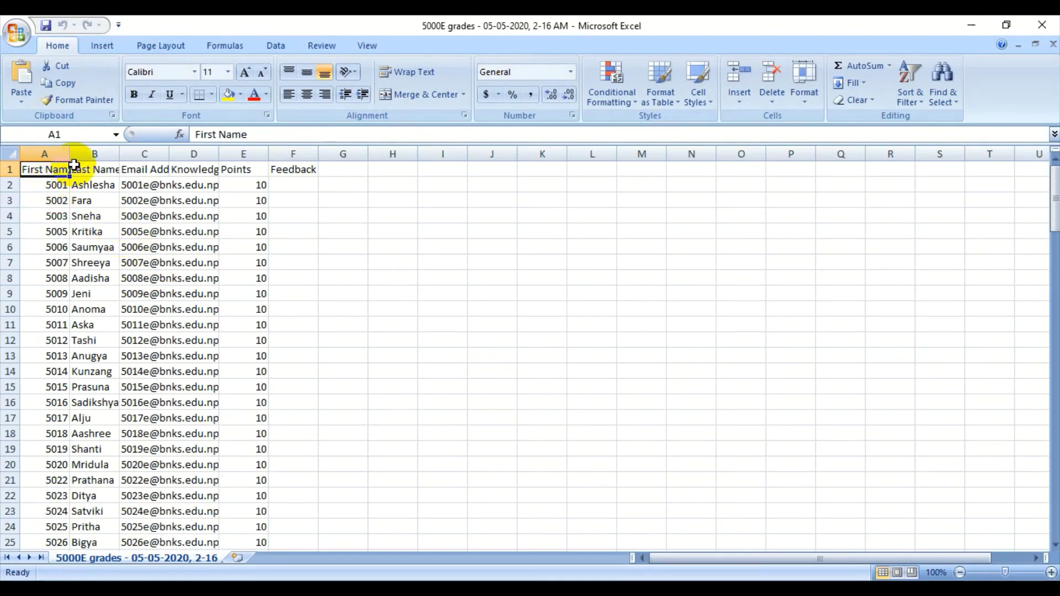
drag(67, 154, 524, 154)
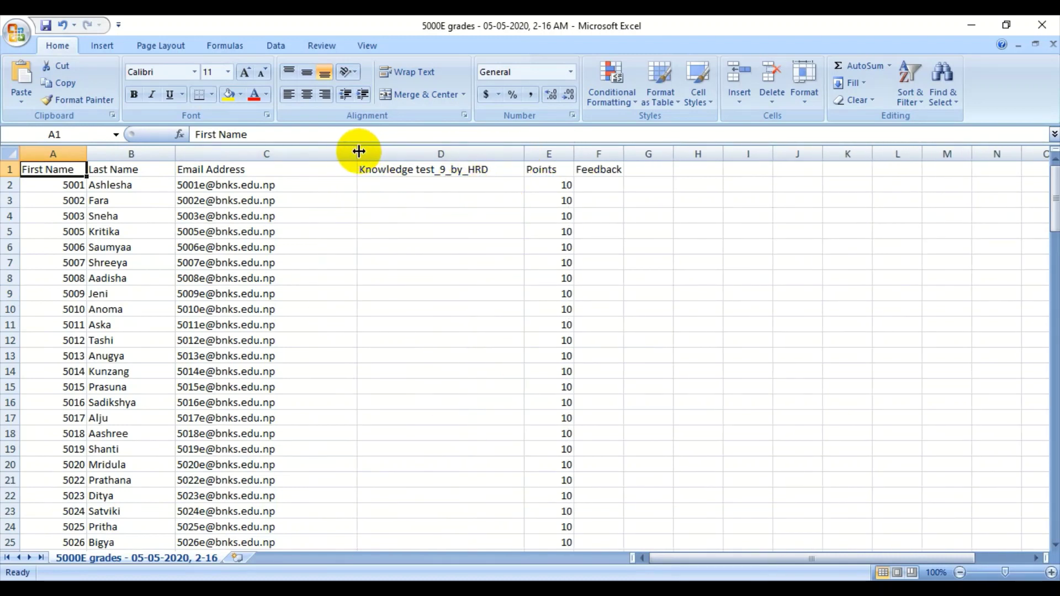
drag(357, 152, 305, 155)
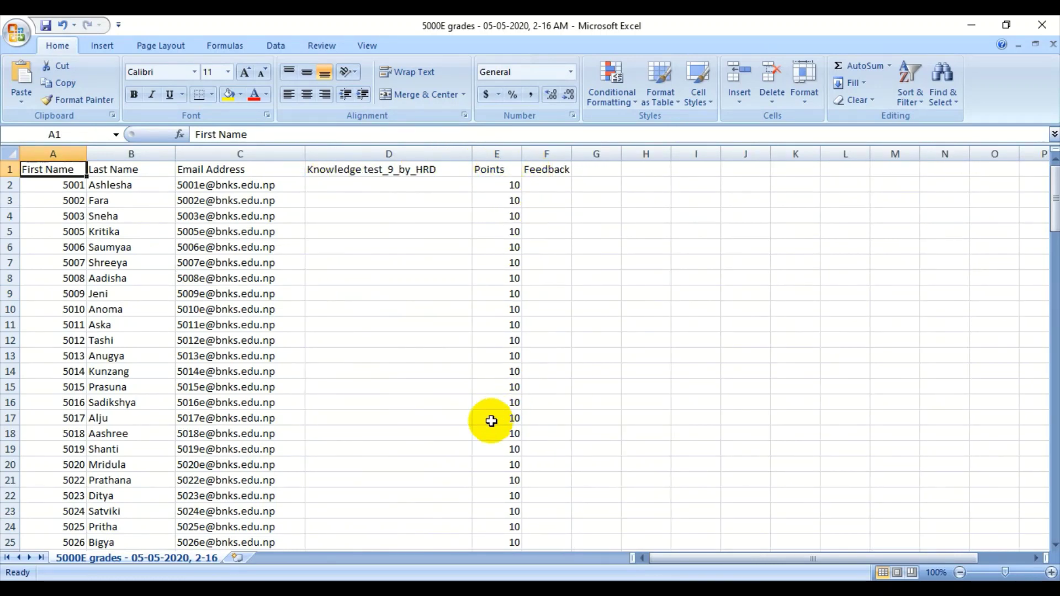
scroll(508, 432, down, 7)
scroll(517, 438, down, 20)
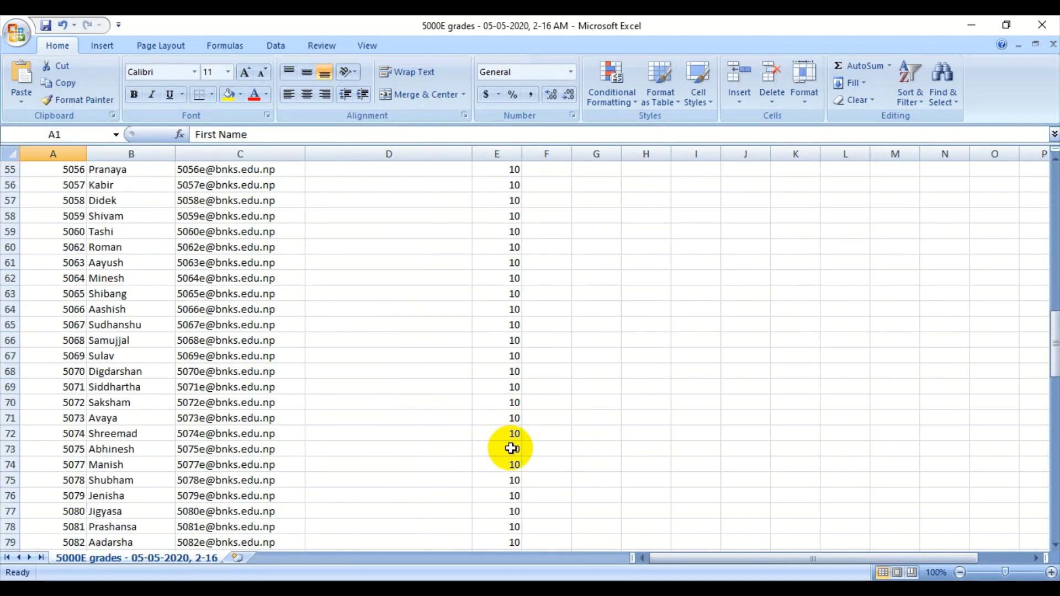
scroll(502, 464, down, 15)
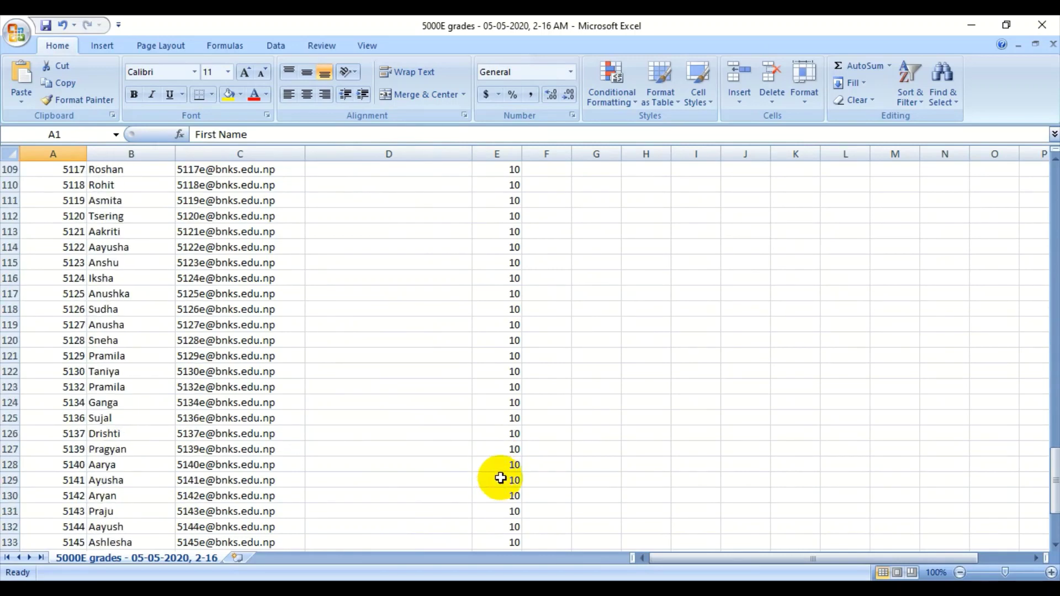
scroll(470, 469, up, 4)
scroll(453, 463, up, 20)
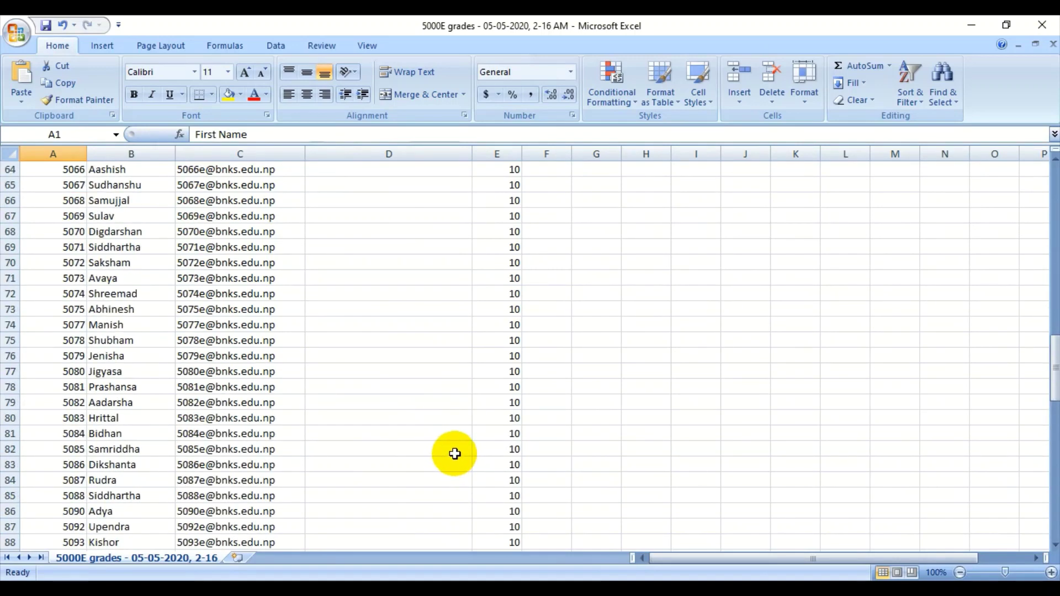
scroll(458, 450, up, 5)
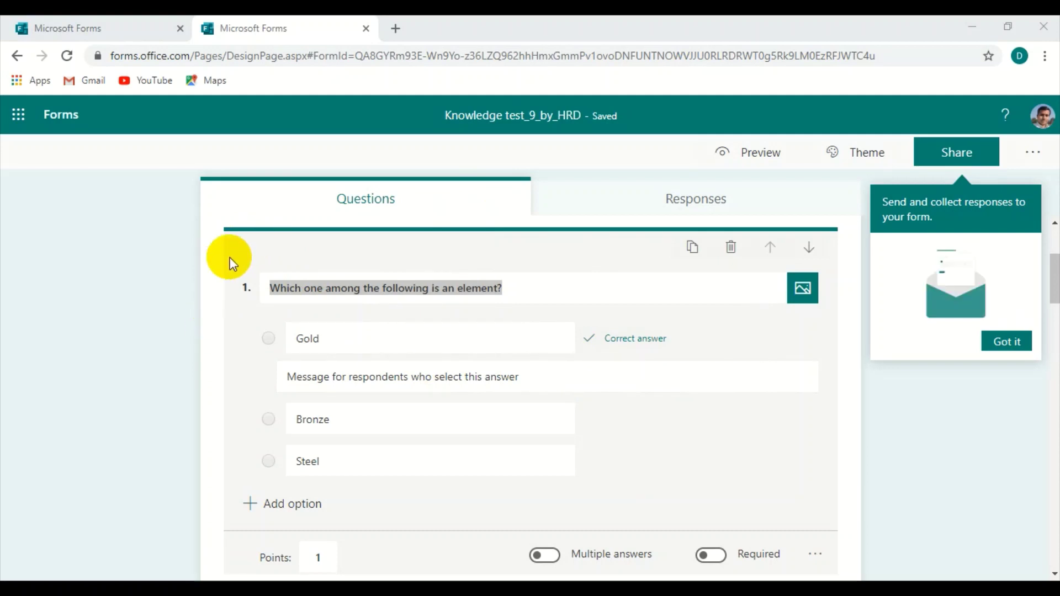
scroll(218, 277, up, 3)
scroll(201, 488, down, 3)
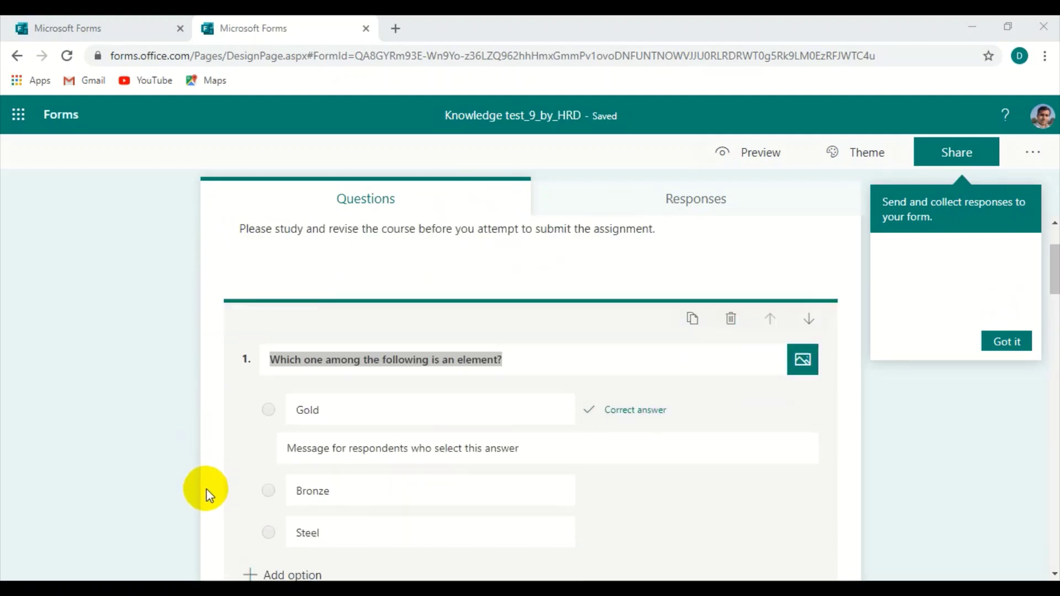
scroll(236, 398, up, 3)
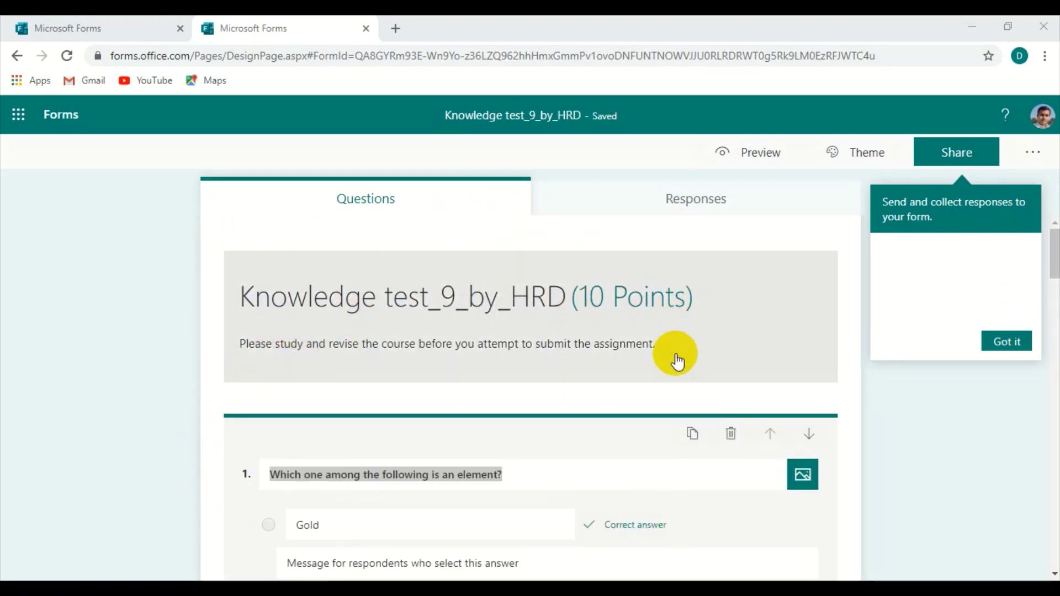
scroll(692, 522, down, 3)
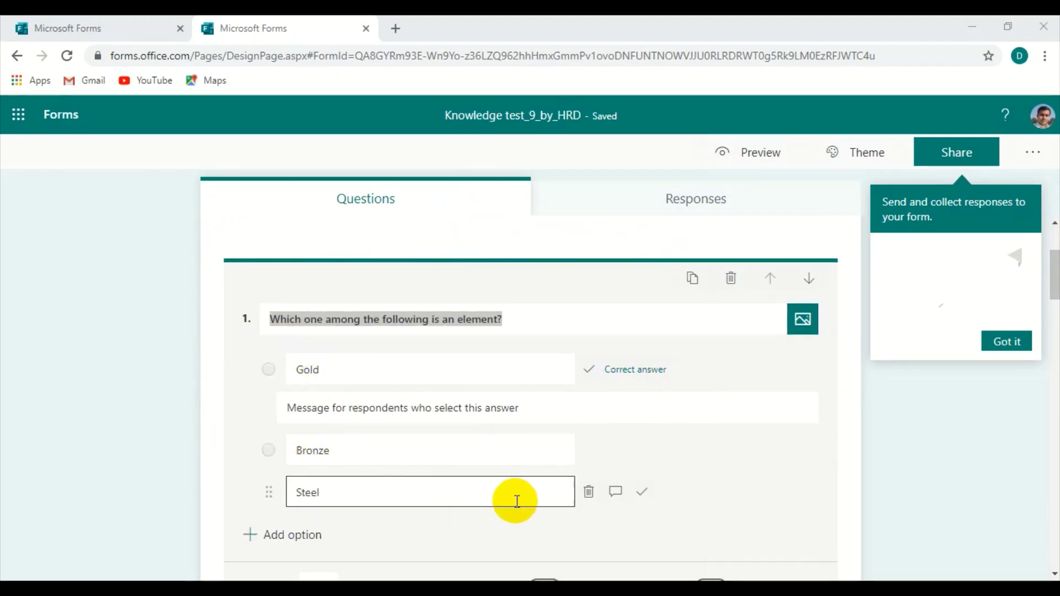
scroll(524, 502, down, 3)
scroll(592, 494, up, 5)
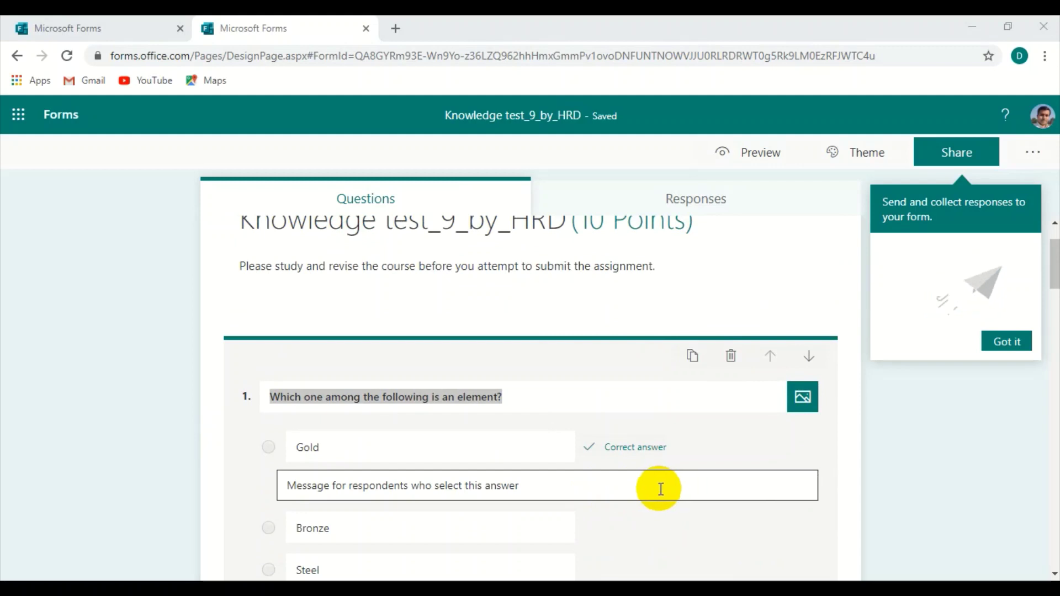
scroll(732, 485, down, 3)
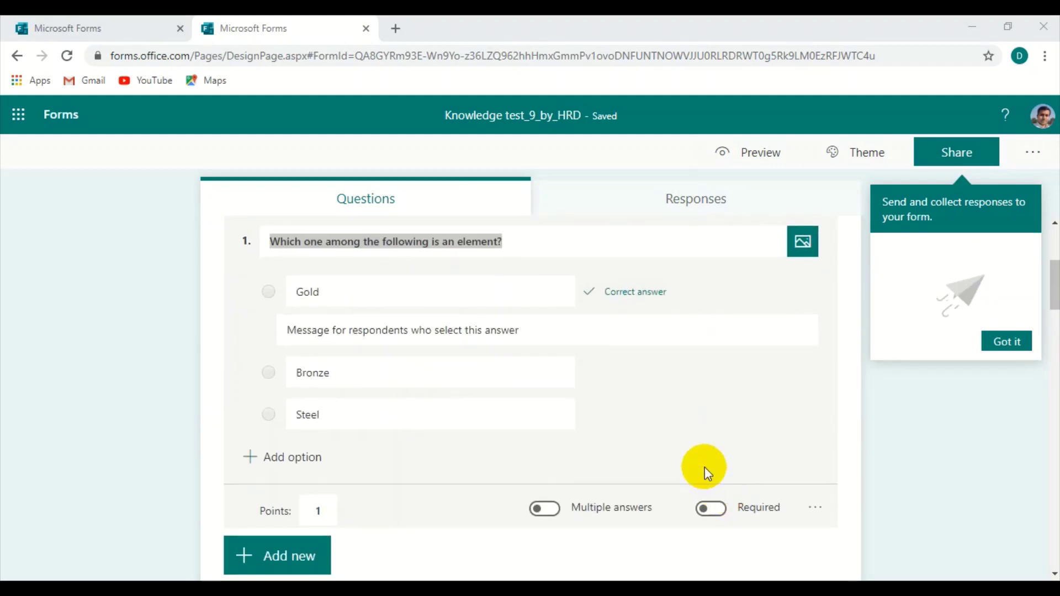